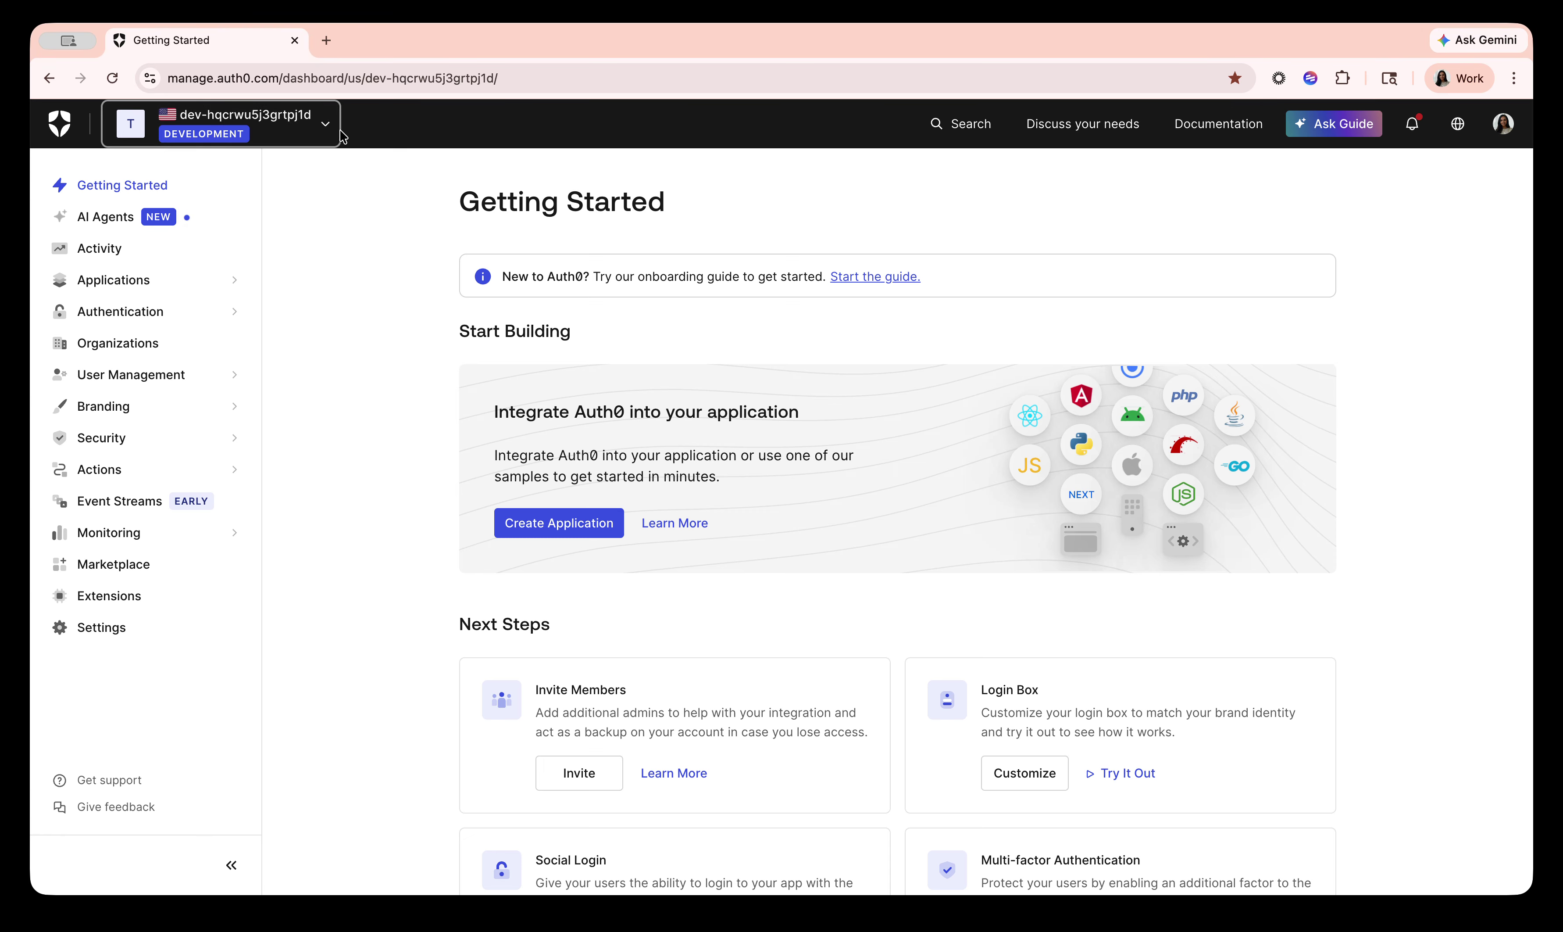
{"action": "left_click", "coordinate": [325, 129]}
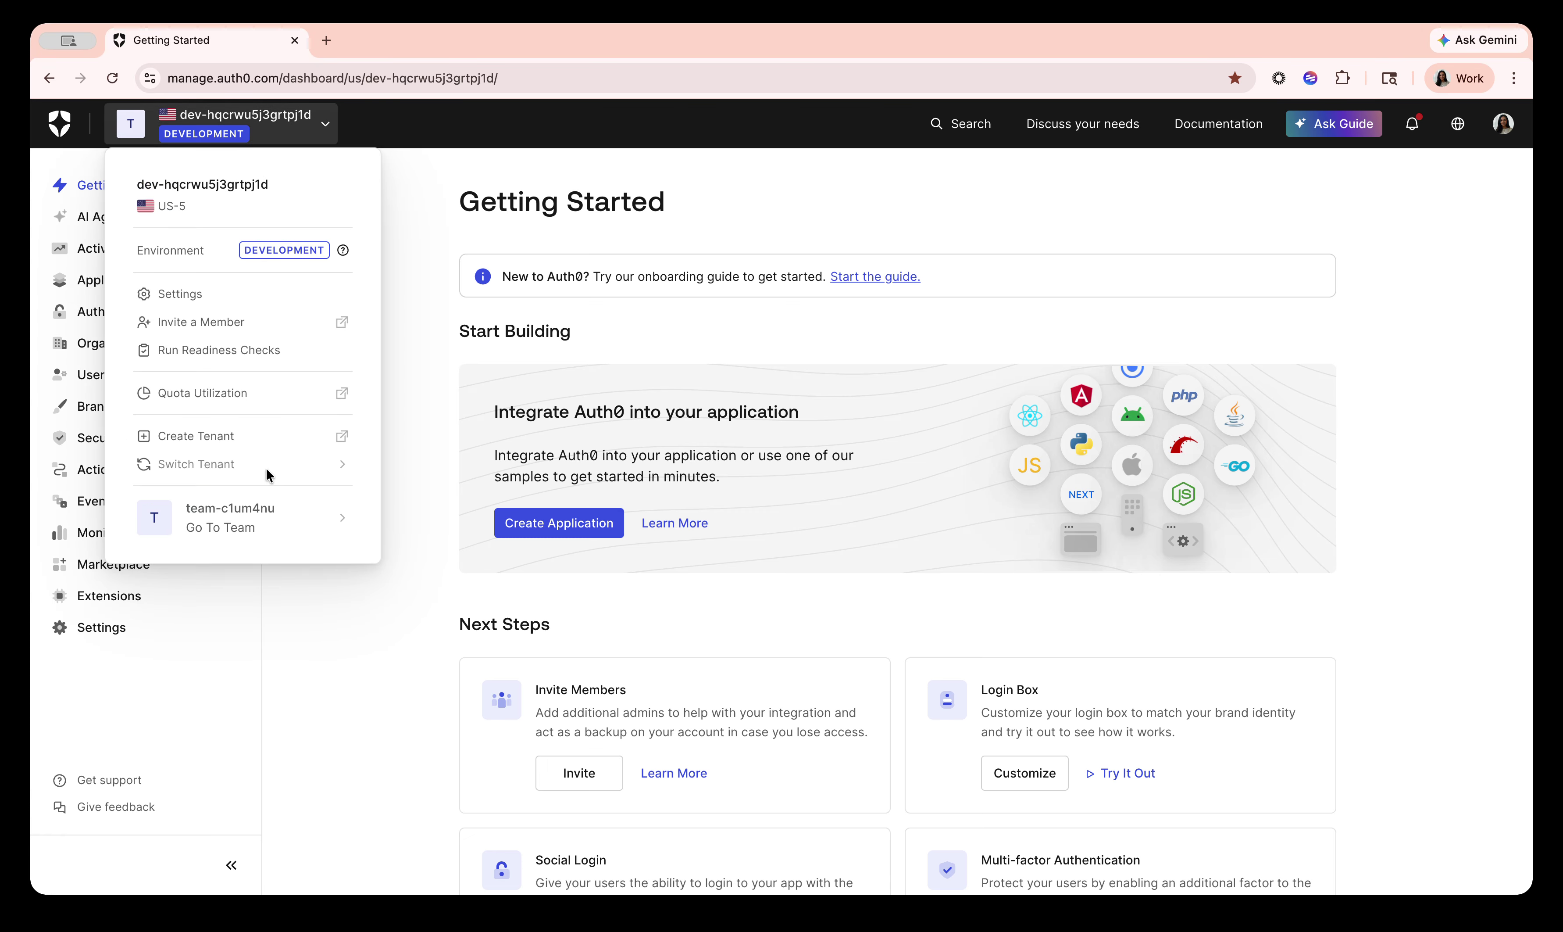
{"action": "key", "text": "Escape"}
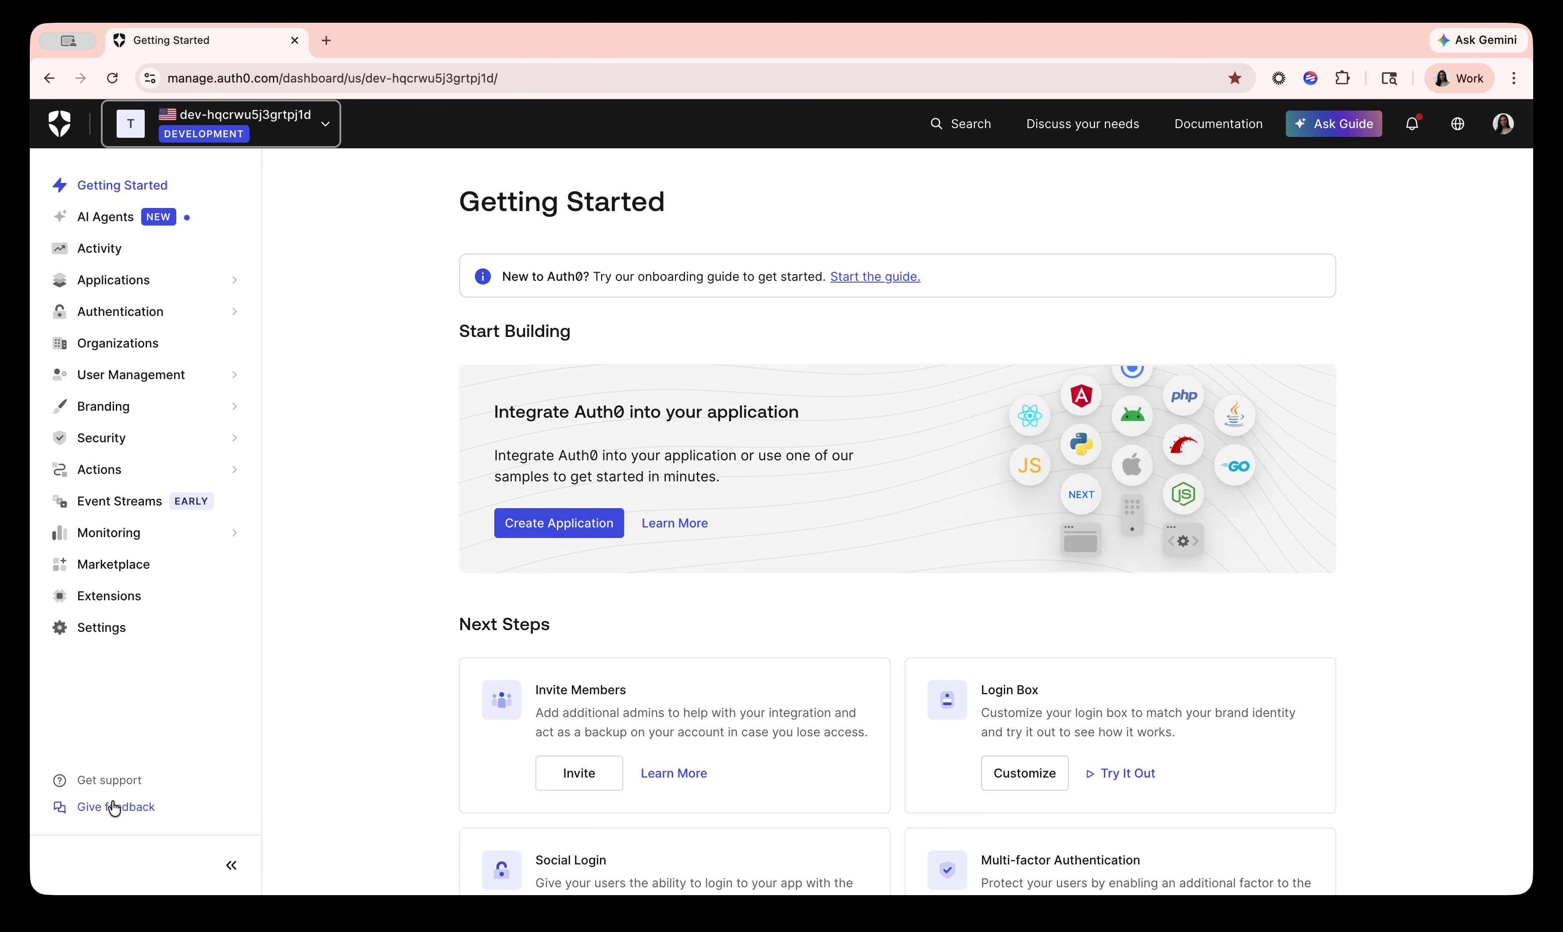
Step: Open the Auth0 Support Center from the dashboard and bring up its Quota Utilization report
{"action": "left_click", "coordinate": [112, 782]}
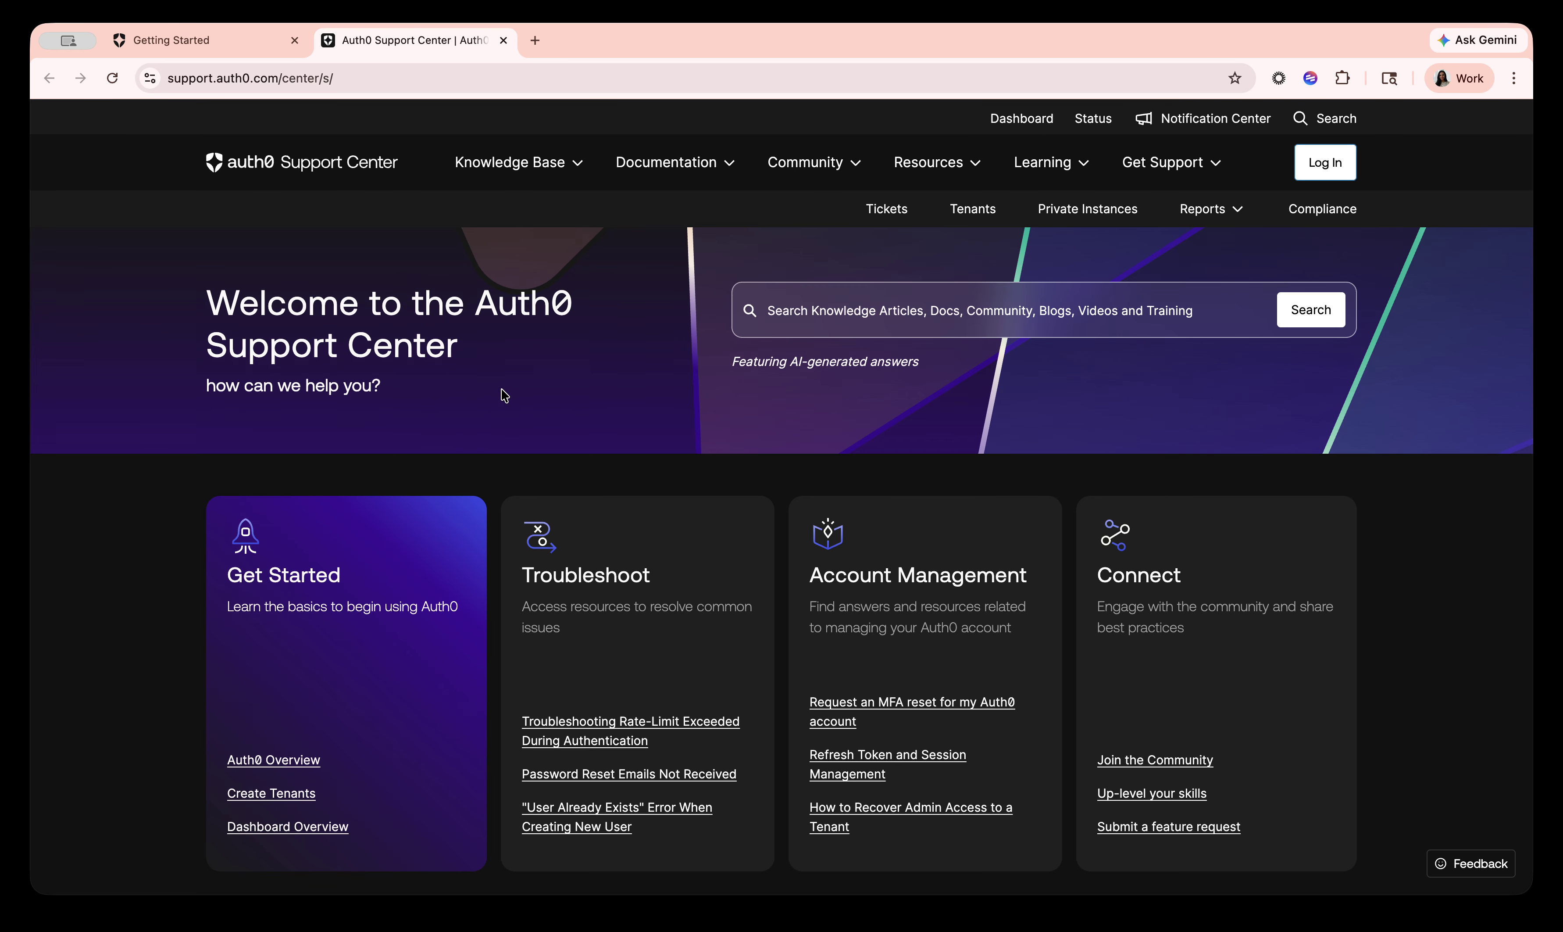
{"action": "left_click", "coordinate": [1207, 219]}
{"action": "left_click", "coordinate": [1223, 266]}
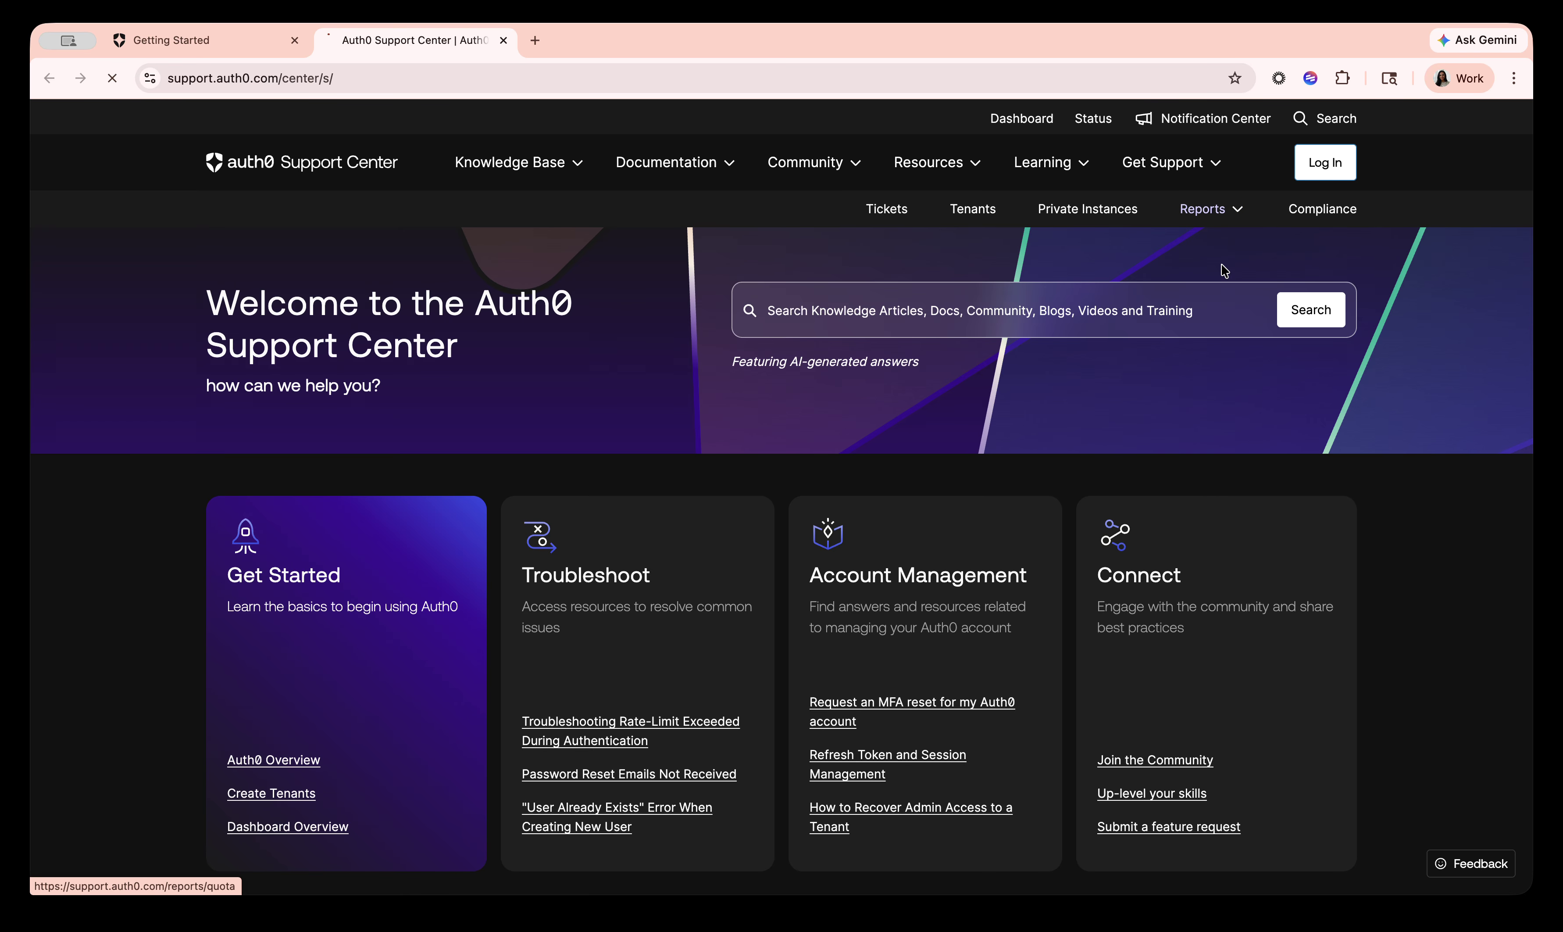
Step: Examine the subscription type, external active user quota and feature consumption quotas in the Quota Utilization report
{"action": "scroll", "coordinate": [765, 511], "scroll_direction": "down", "scroll_amount": 1}
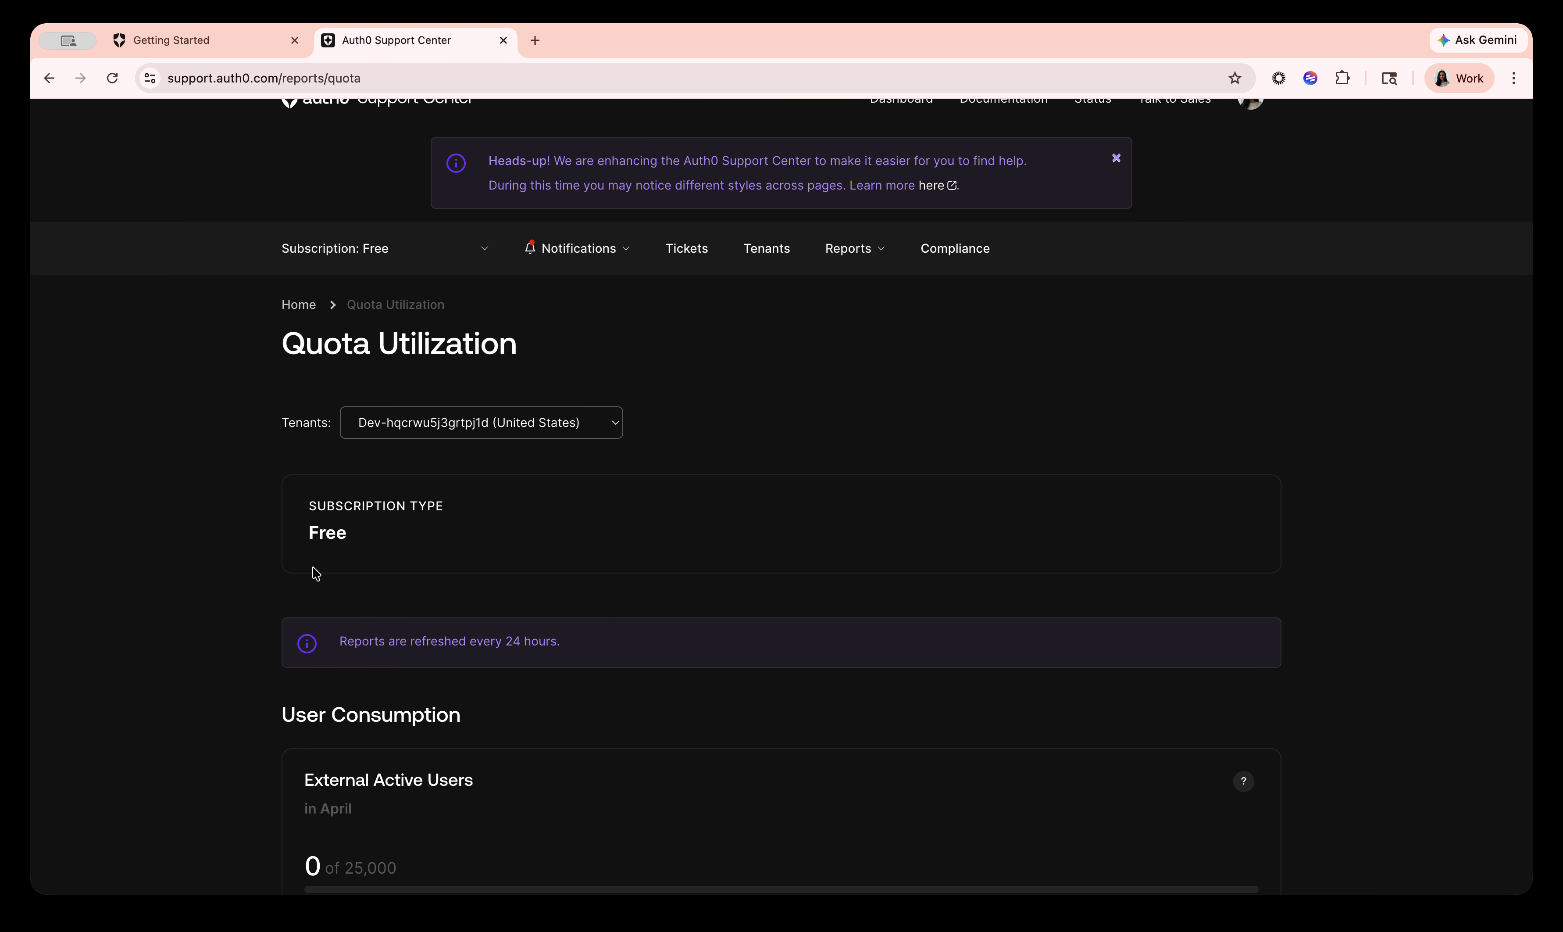
{"action": "scroll", "coordinate": [624, 436], "scroll_direction": "down", "scroll_amount": 4}
{"action": "scroll", "coordinate": [622, 430], "scroll_direction": "down", "scroll_amount": 7}
{"action": "scroll", "coordinate": [622, 431], "scroll_direction": "up", "scroll_amount": 1}
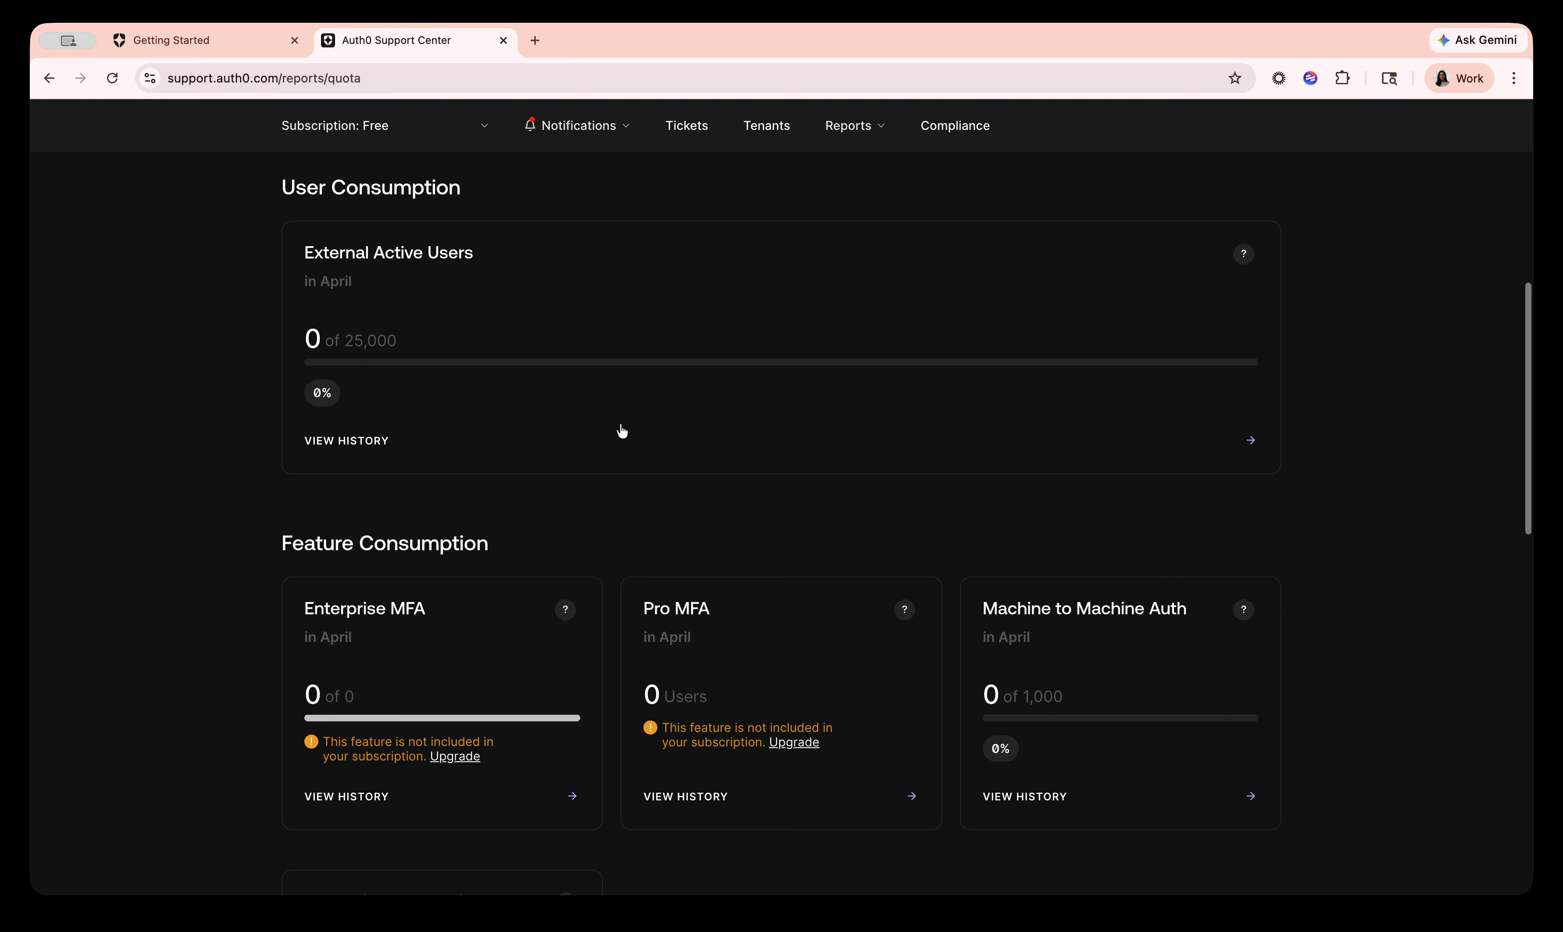
{"action": "scroll", "coordinate": [622, 432], "scroll_direction": "down", "scroll_amount": 2}
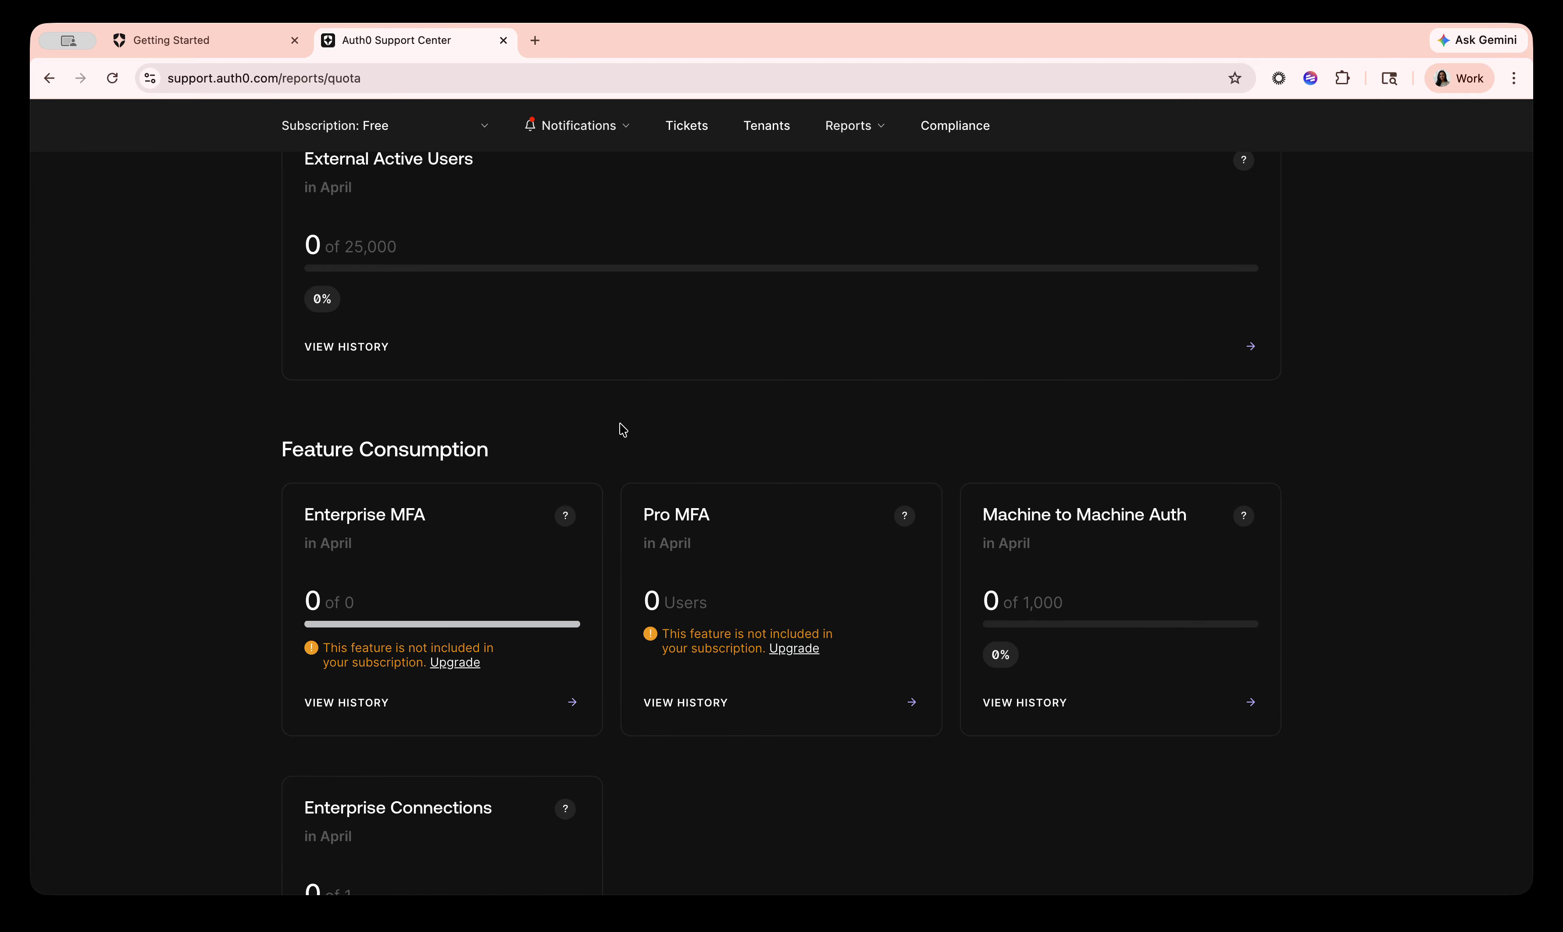
{"action": "scroll", "coordinate": [651, 558], "scroll_direction": "up", "scroll_amount": 1}
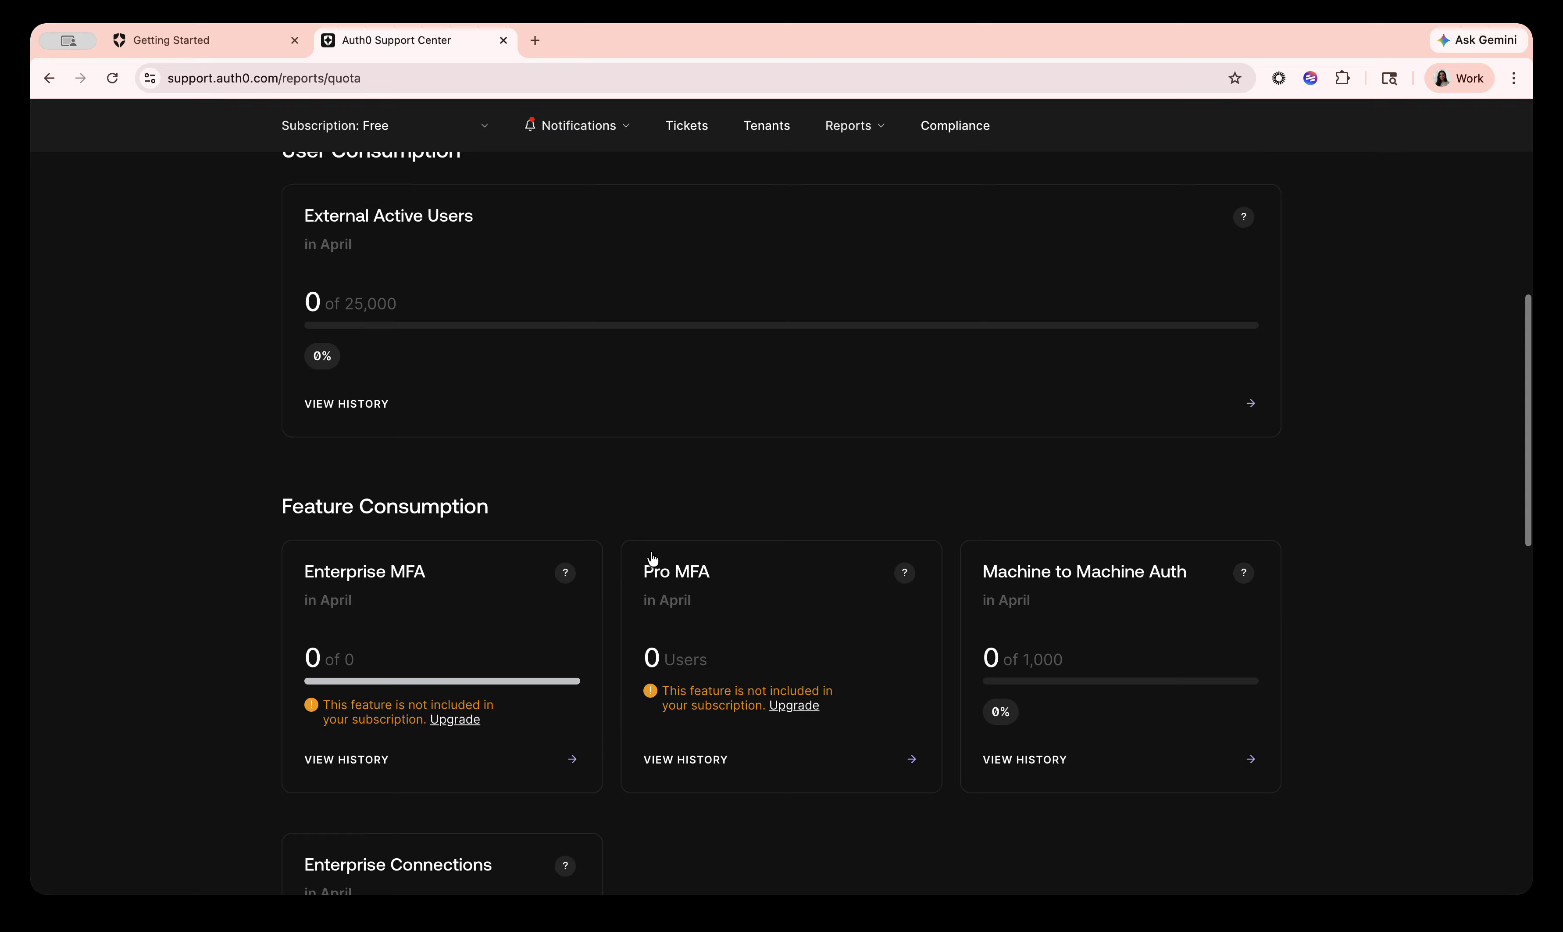
{"action": "scroll", "coordinate": [652, 558], "scroll_direction": "up", "scroll_amount": 3}
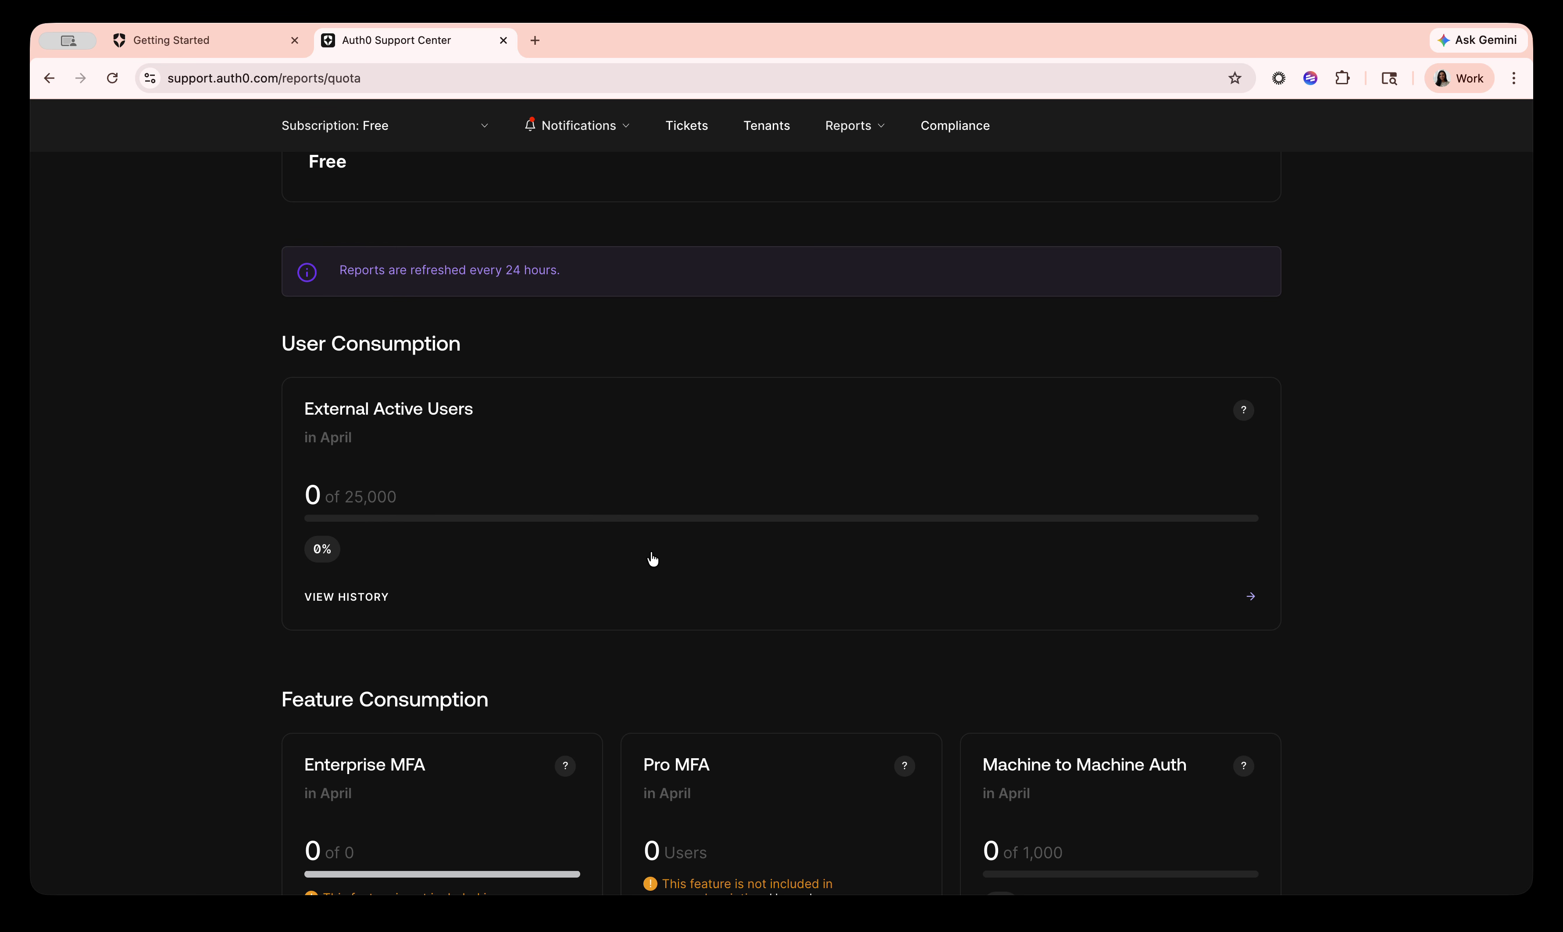
{"action": "scroll", "coordinate": [651, 557], "scroll_direction": "up", "scroll_amount": 1}
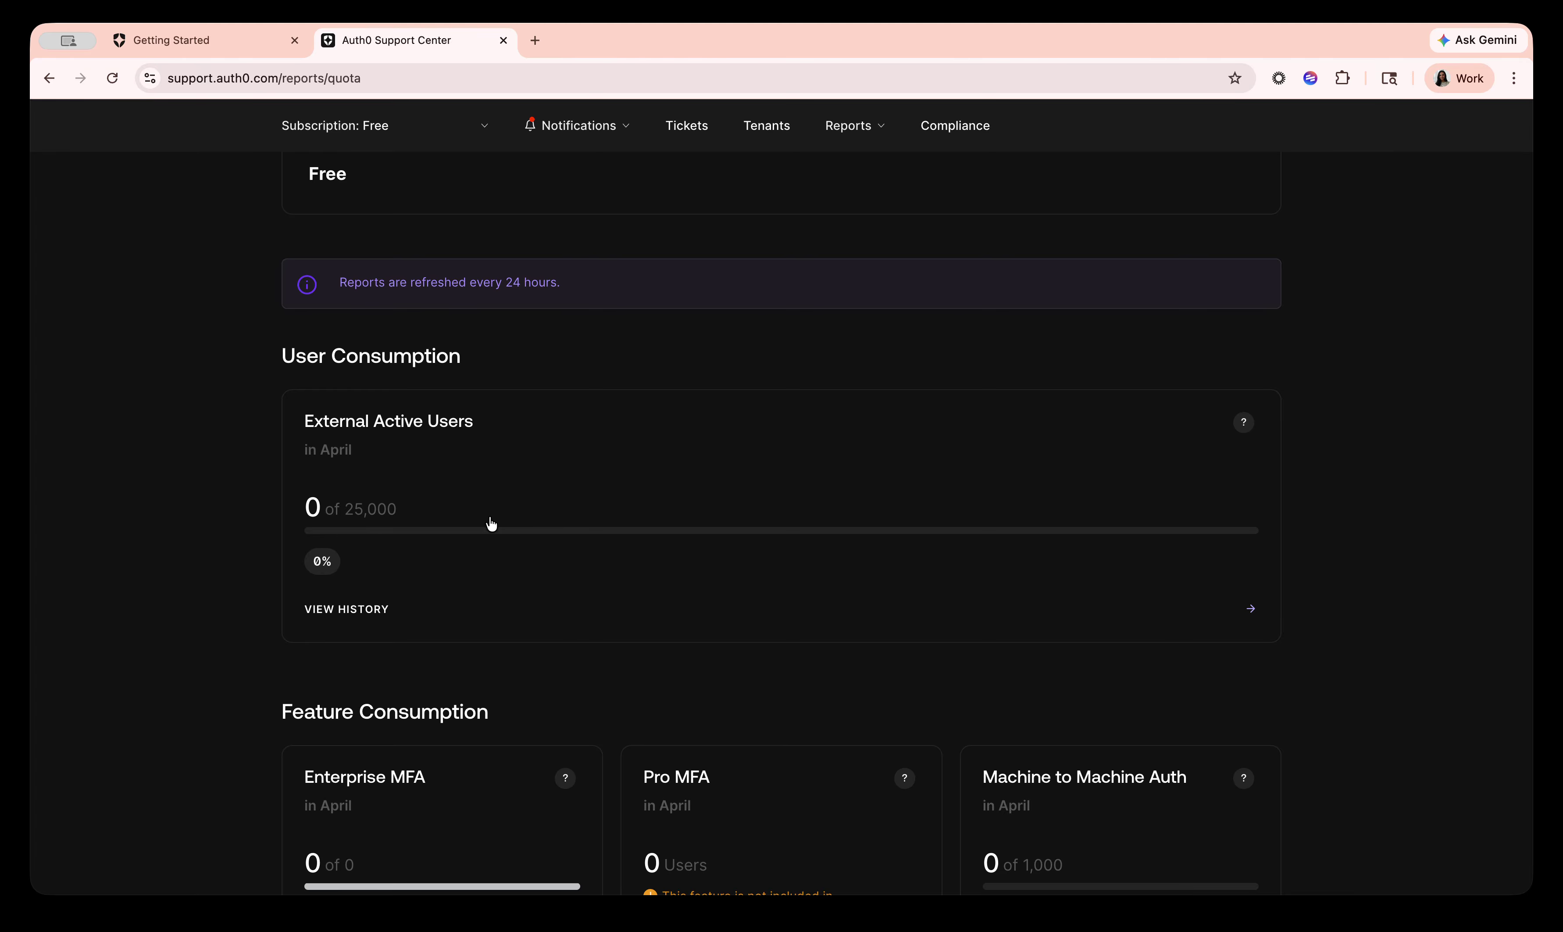
{"action": "scroll", "coordinate": [470, 487], "scroll_direction": "up", "scroll_amount": 1}
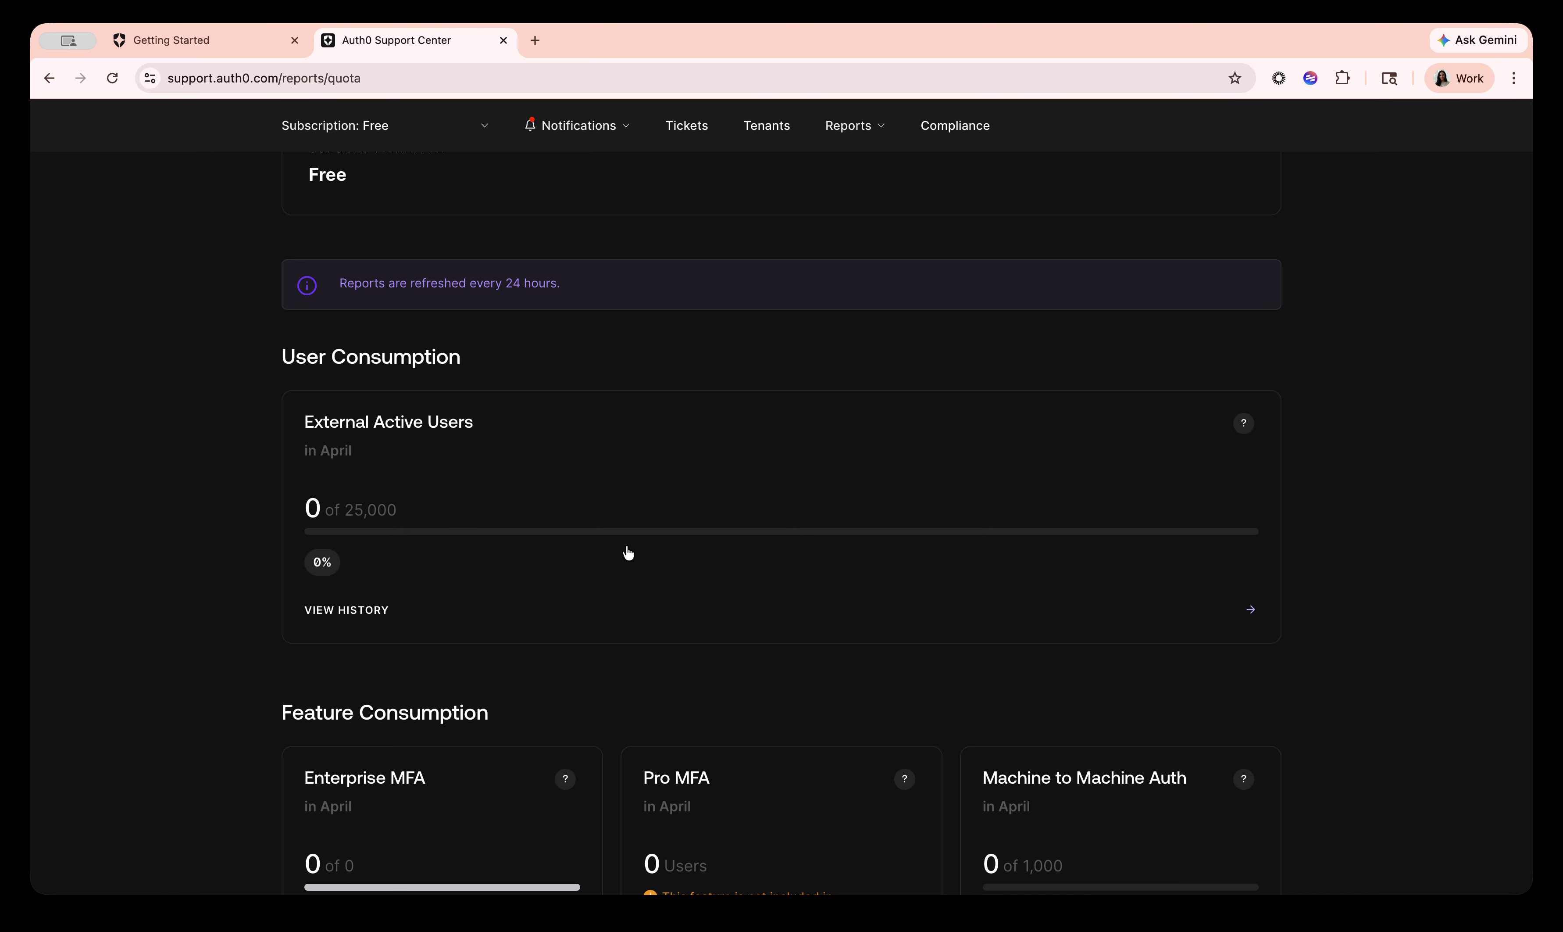
{"action": "scroll", "coordinate": [408, 624], "scroll_direction": "up", "scroll_amount": 1}
Step: View the External Active Users history broken down by tenant, and return to all reports
{"action": "left_click", "coordinate": [349, 628]}
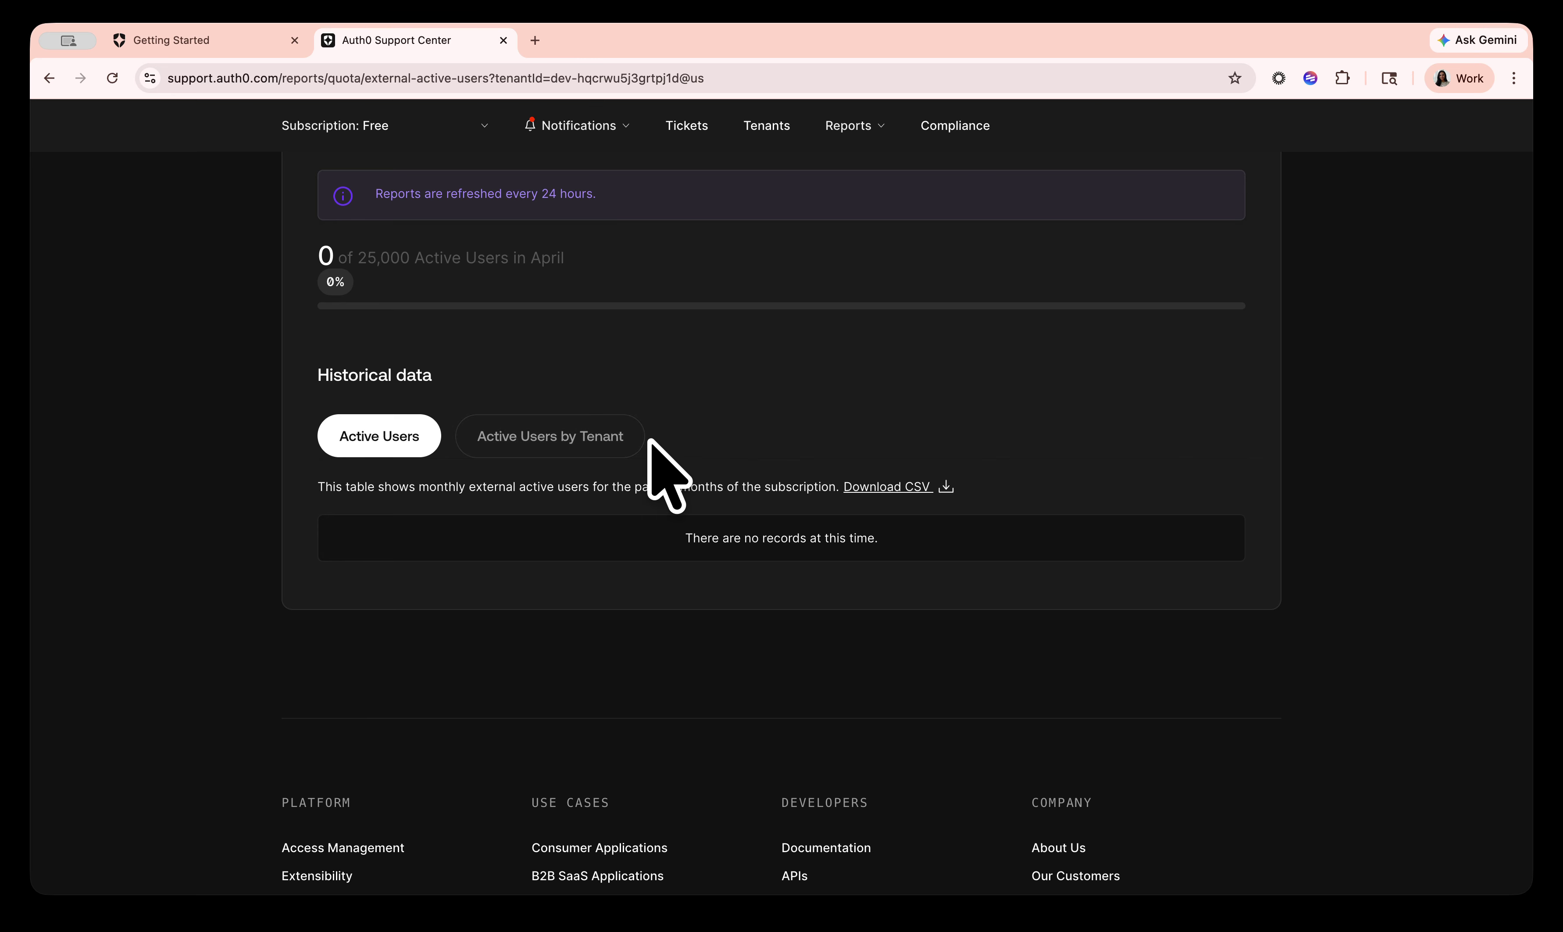
{"action": "left_click", "coordinate": [494, 450]}
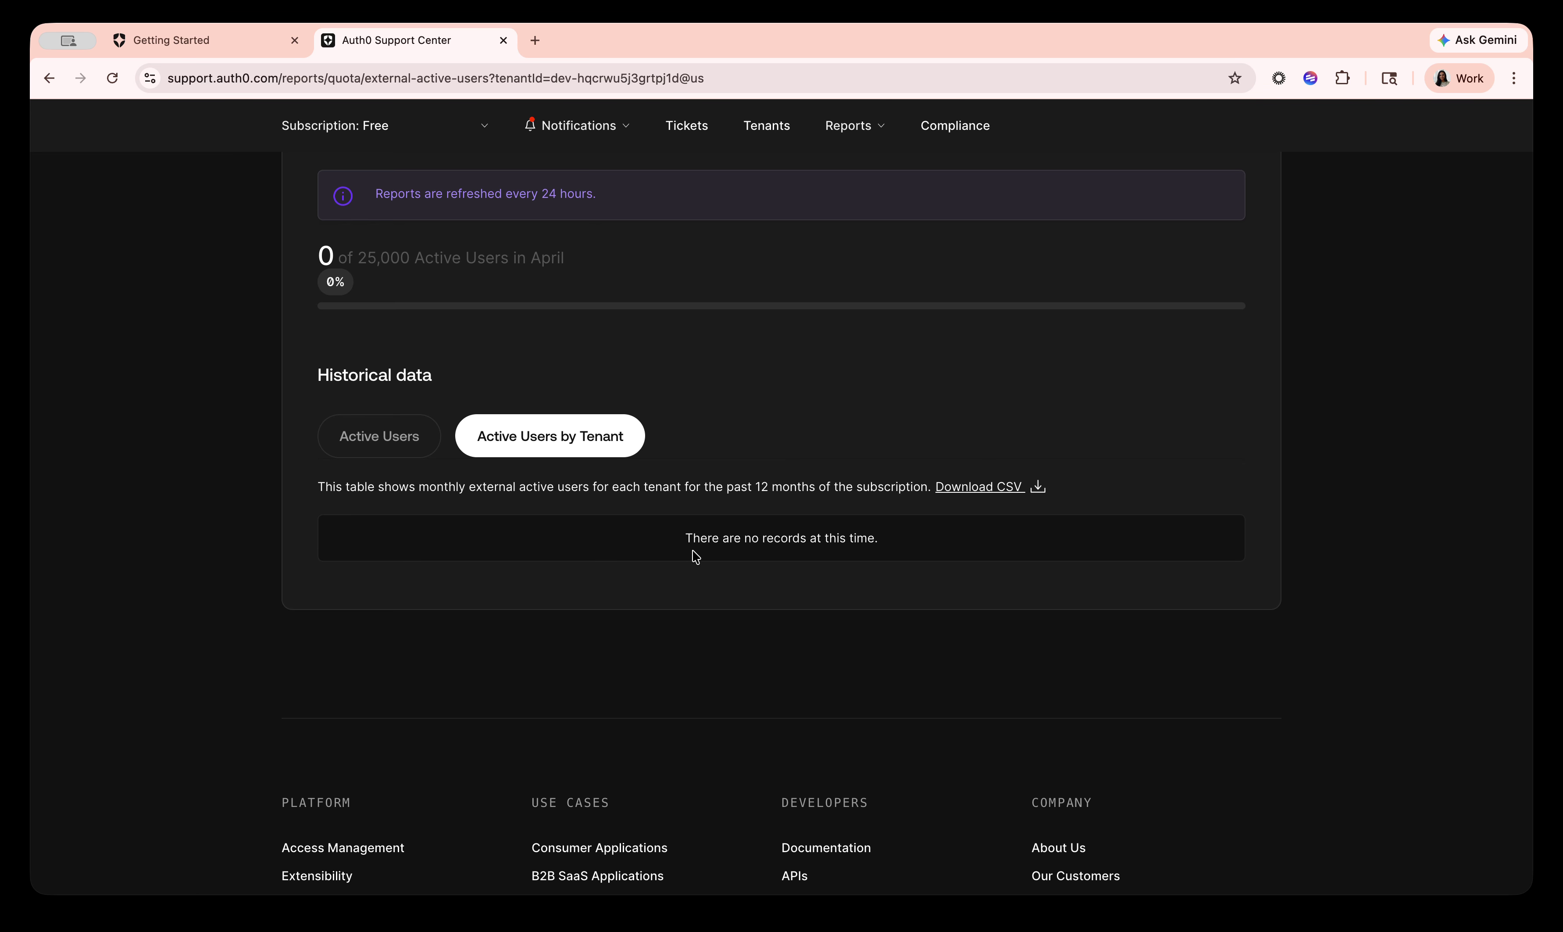
{"action": "scroll", "coordinate": [822, 450], "scroll_direction": "up", "scroll_amount": 4}
{"action": "scroll", "coordinate": [822, 450], "scroll_direction": "up", "scroll_amount": 1}
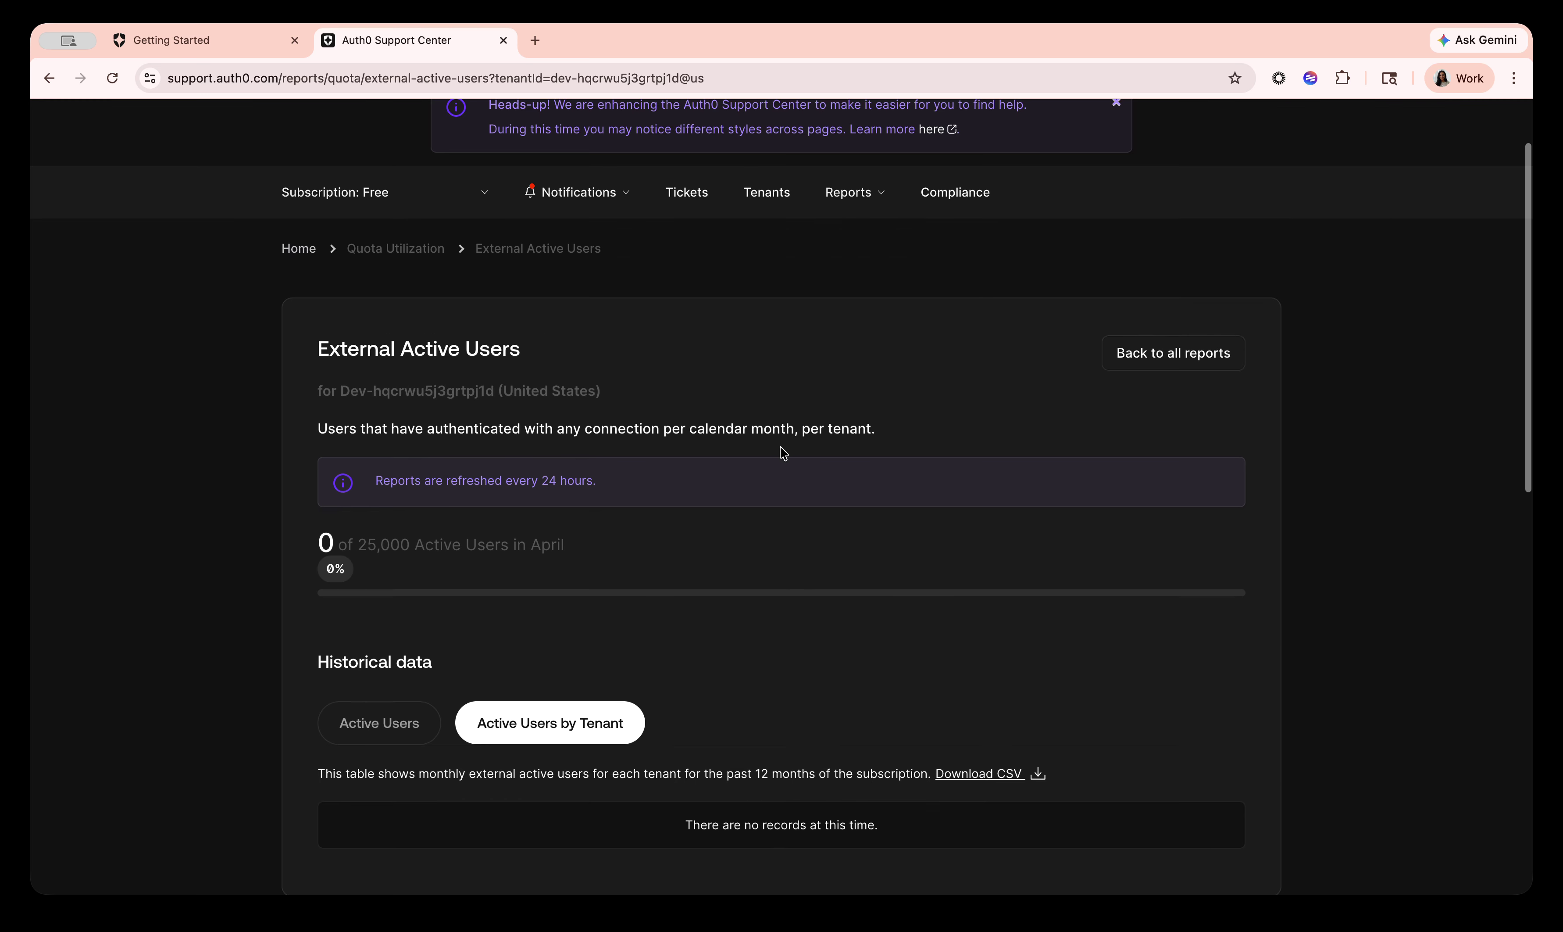
{"action": "left_click", "coordinate": [1177, 353]}
Step: View the Machine to Machine Auth history of authentication calls by tenant, and return to all reports
{"action": "scroll", "coordinate": [704, 518], "scroll_direction": "down", "scroll_amount": 10}
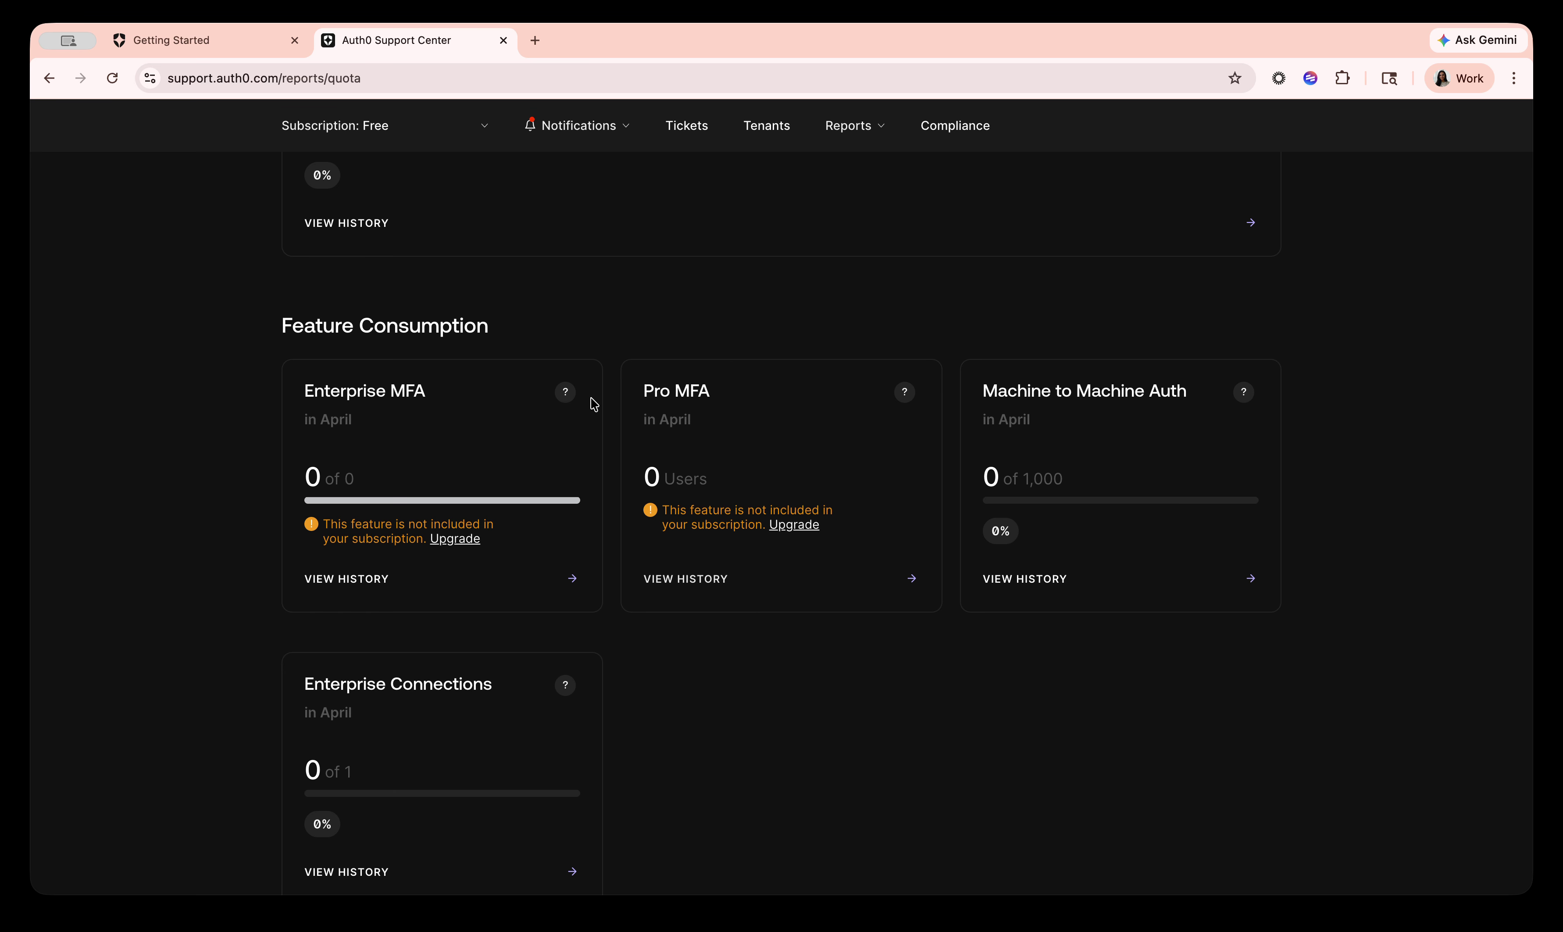
{"action": "scroll", "coordinate": [429, 242], "scroll_direction": "up", "scroll_amount": 3}
{"action": "scroll", "coordinate": [589, 499], "scroll_direction": "down", "scroll_amount": 3}
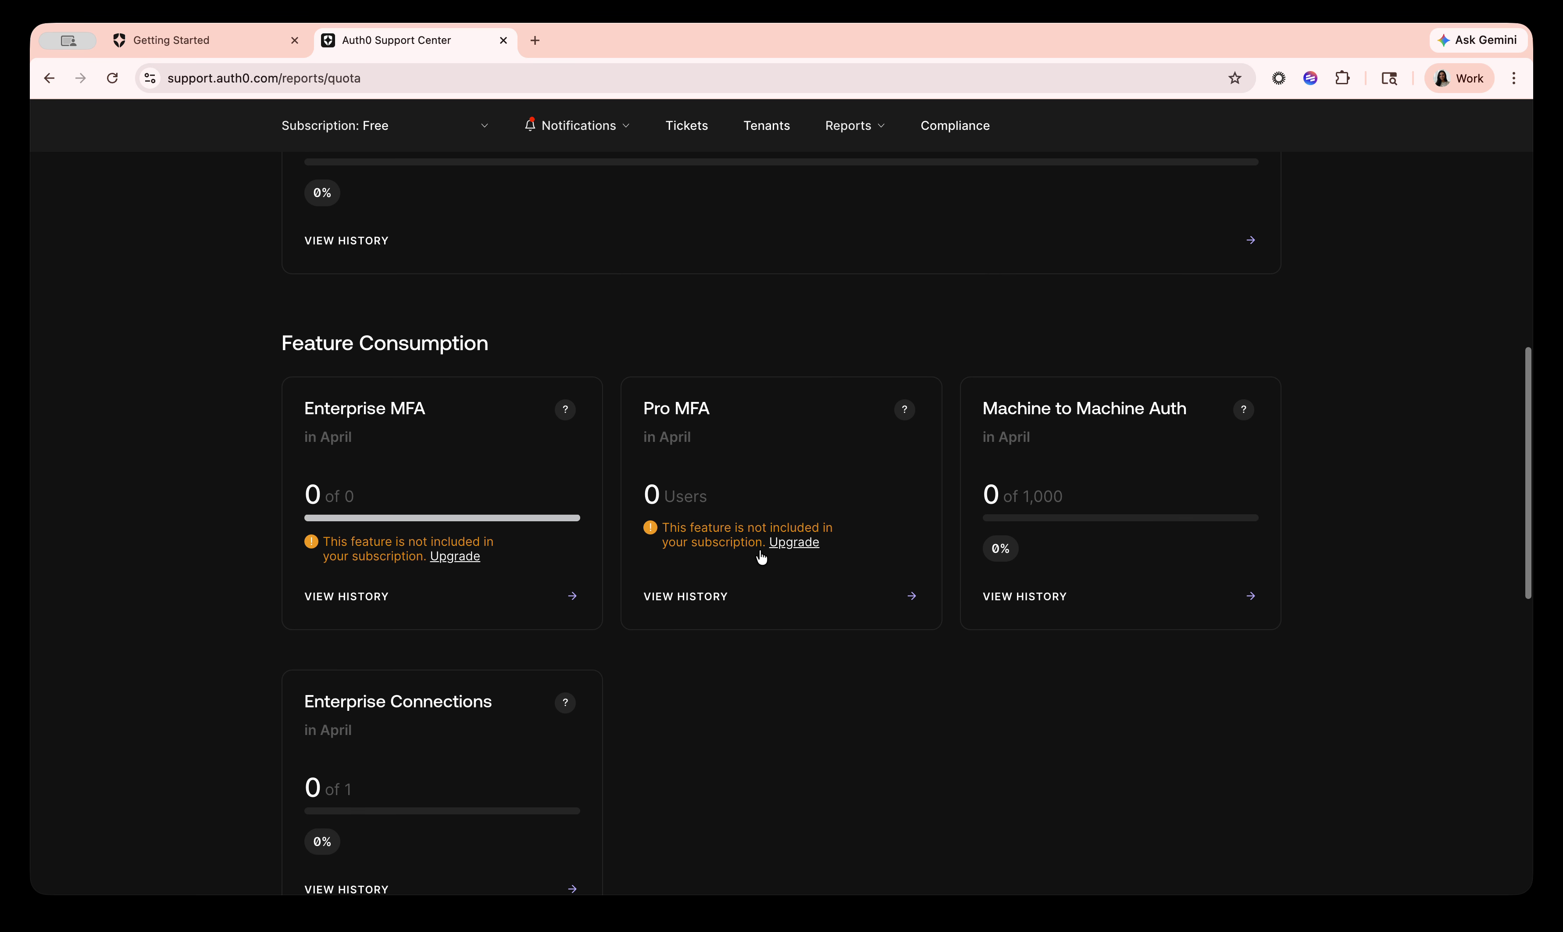
{"action": "left_click", "coordinate": [1032, 559]}
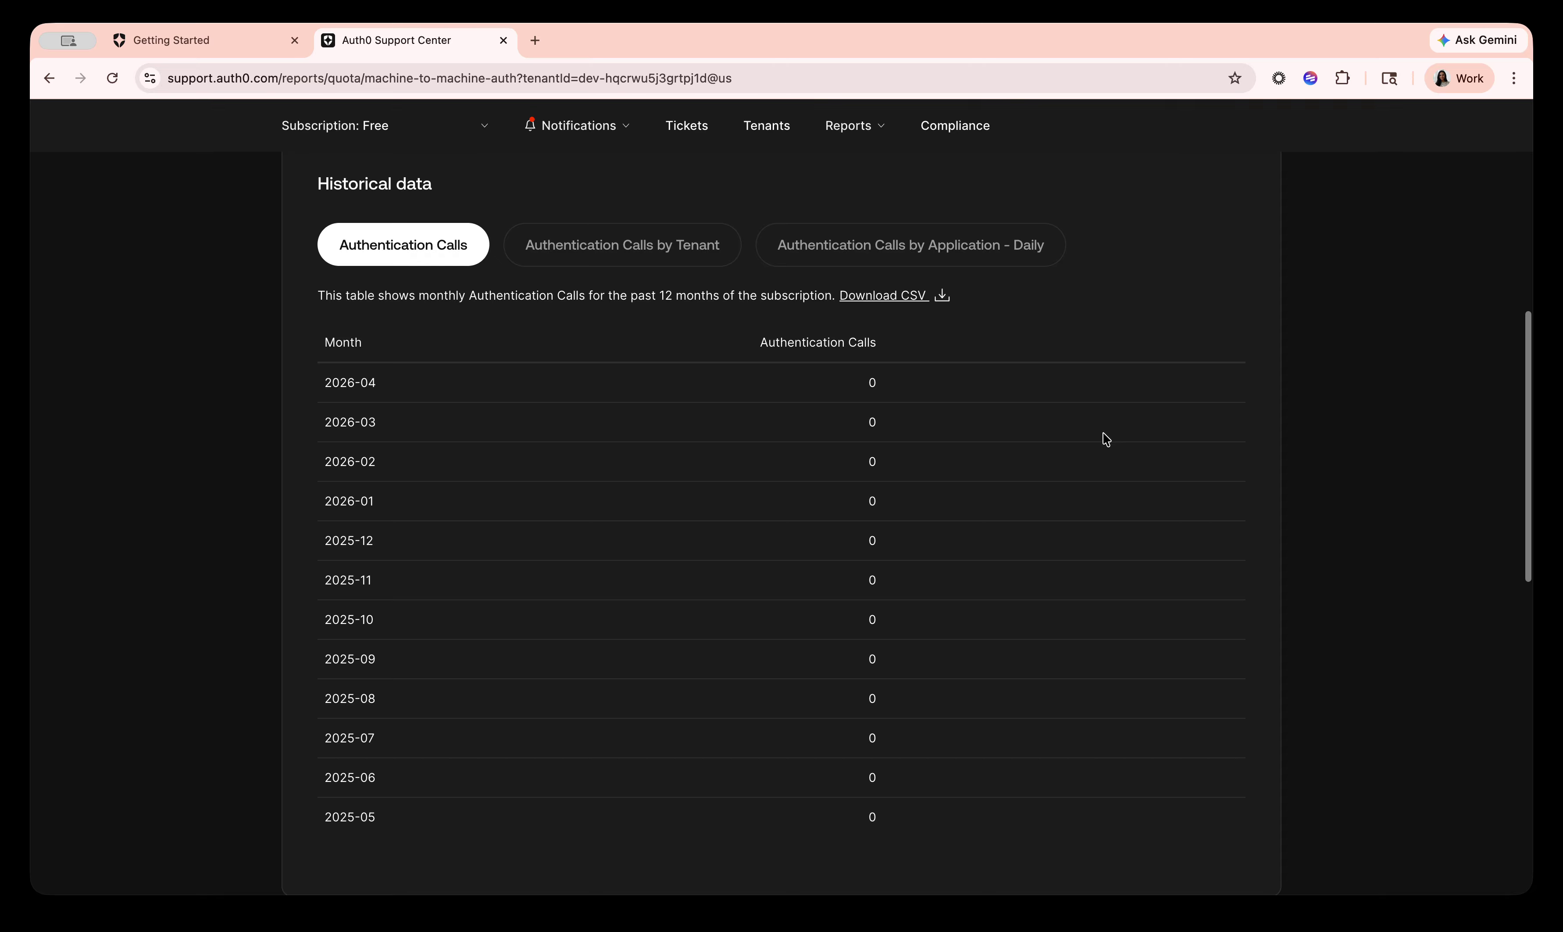
{"action": "left_click", "coordinate": [586, 257]}
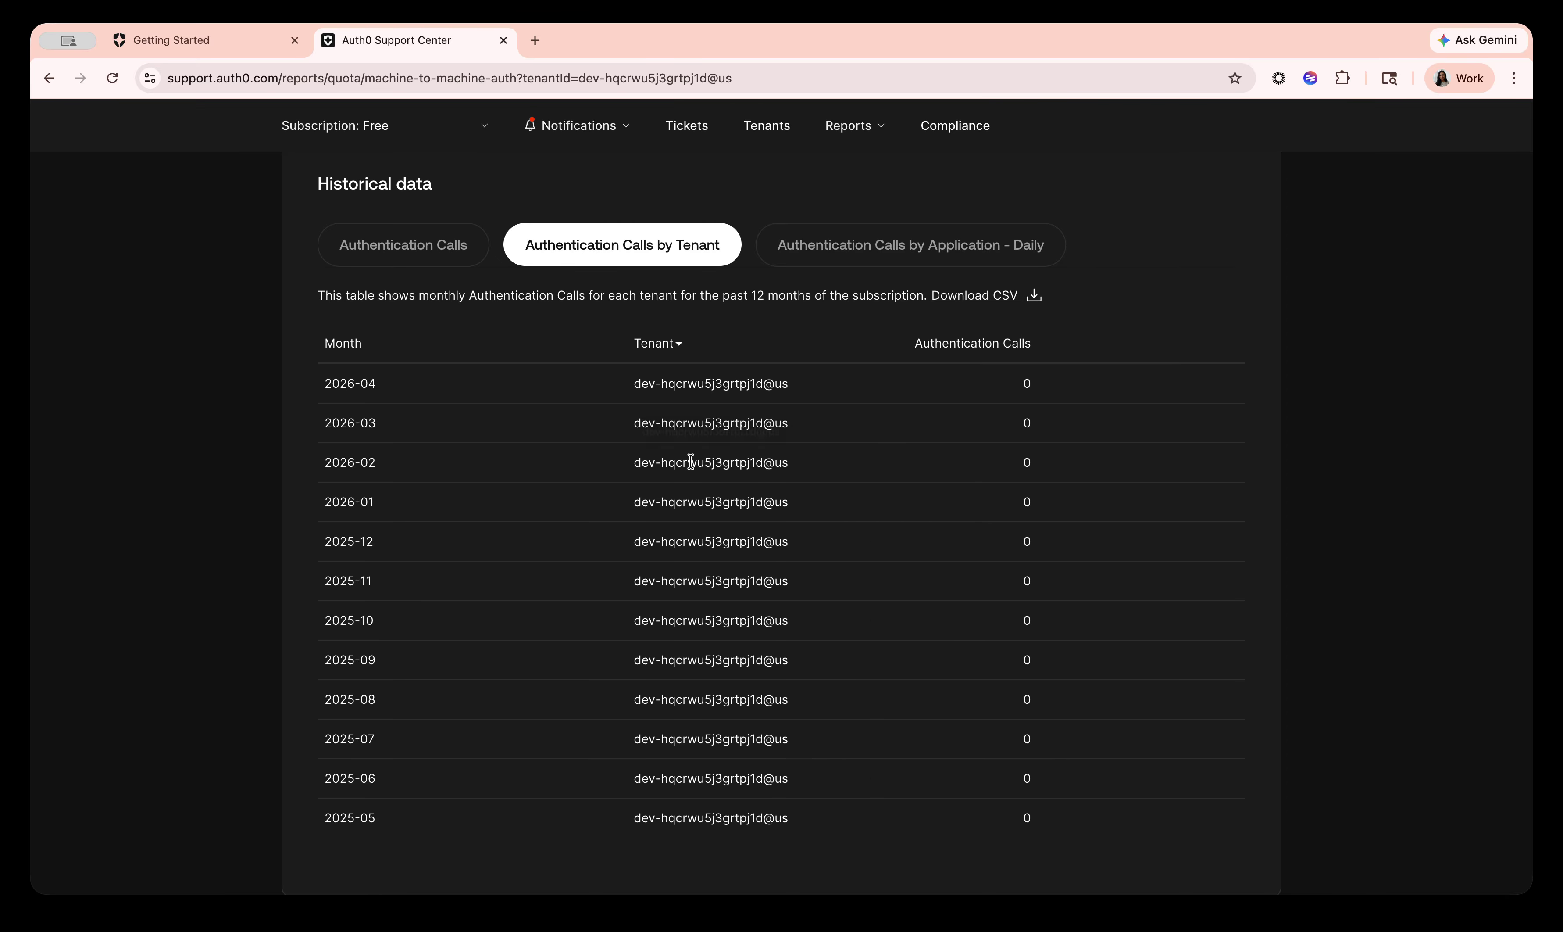
{"action": "scroll", "coordinate": [916, 280], "scroll_direction": "up", "scroll_amount": 7}
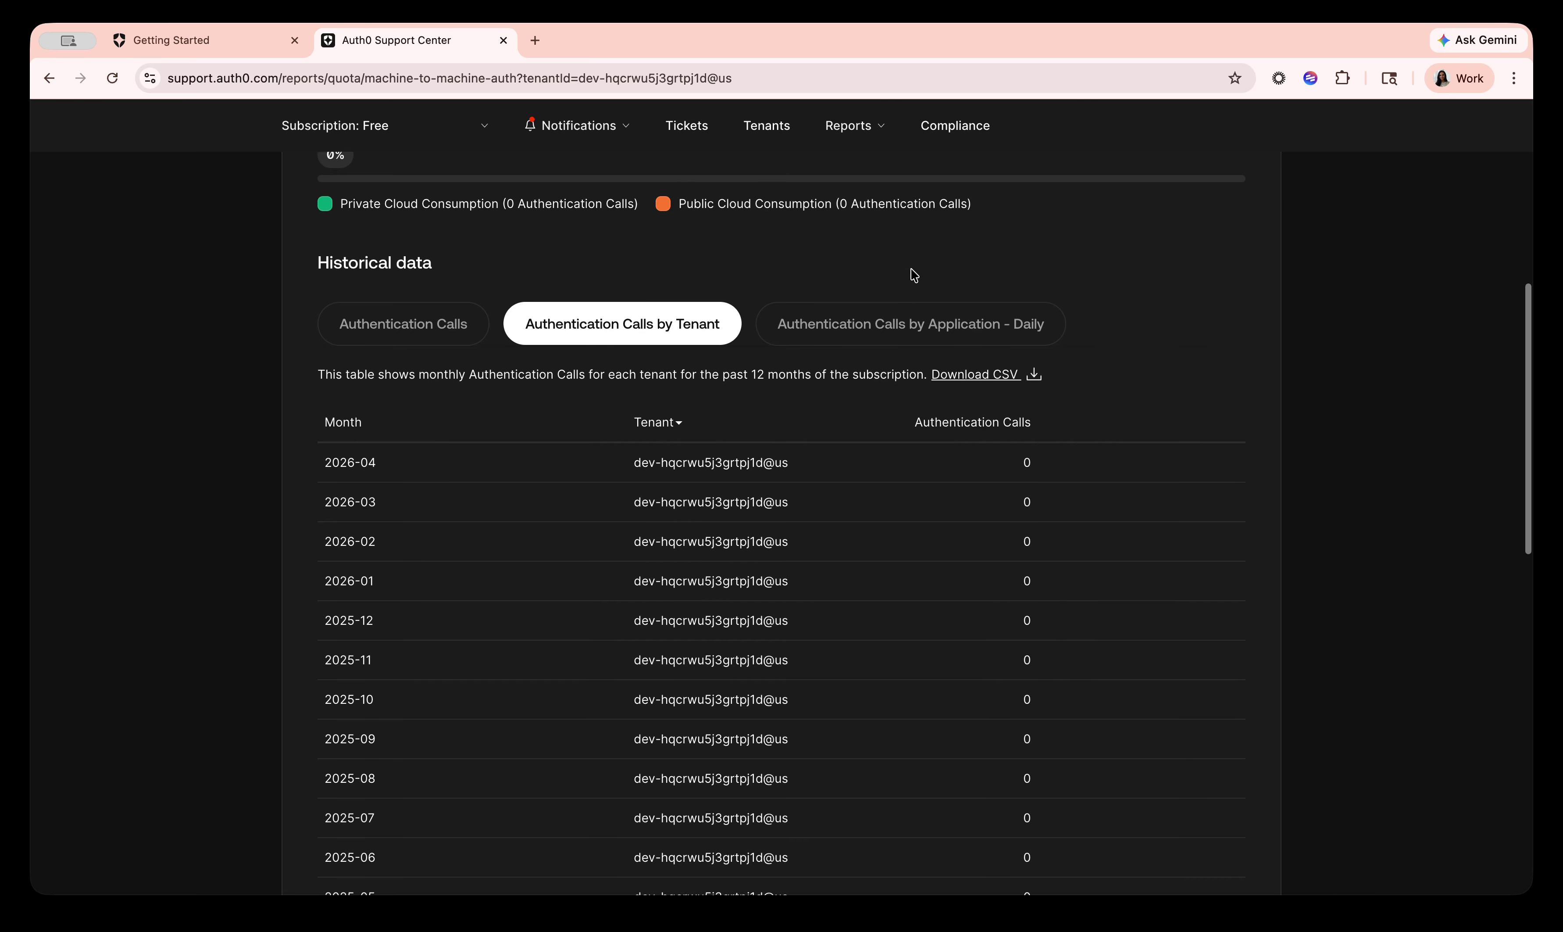
{"action": "left_click", "coordinate": [1178, 307]}
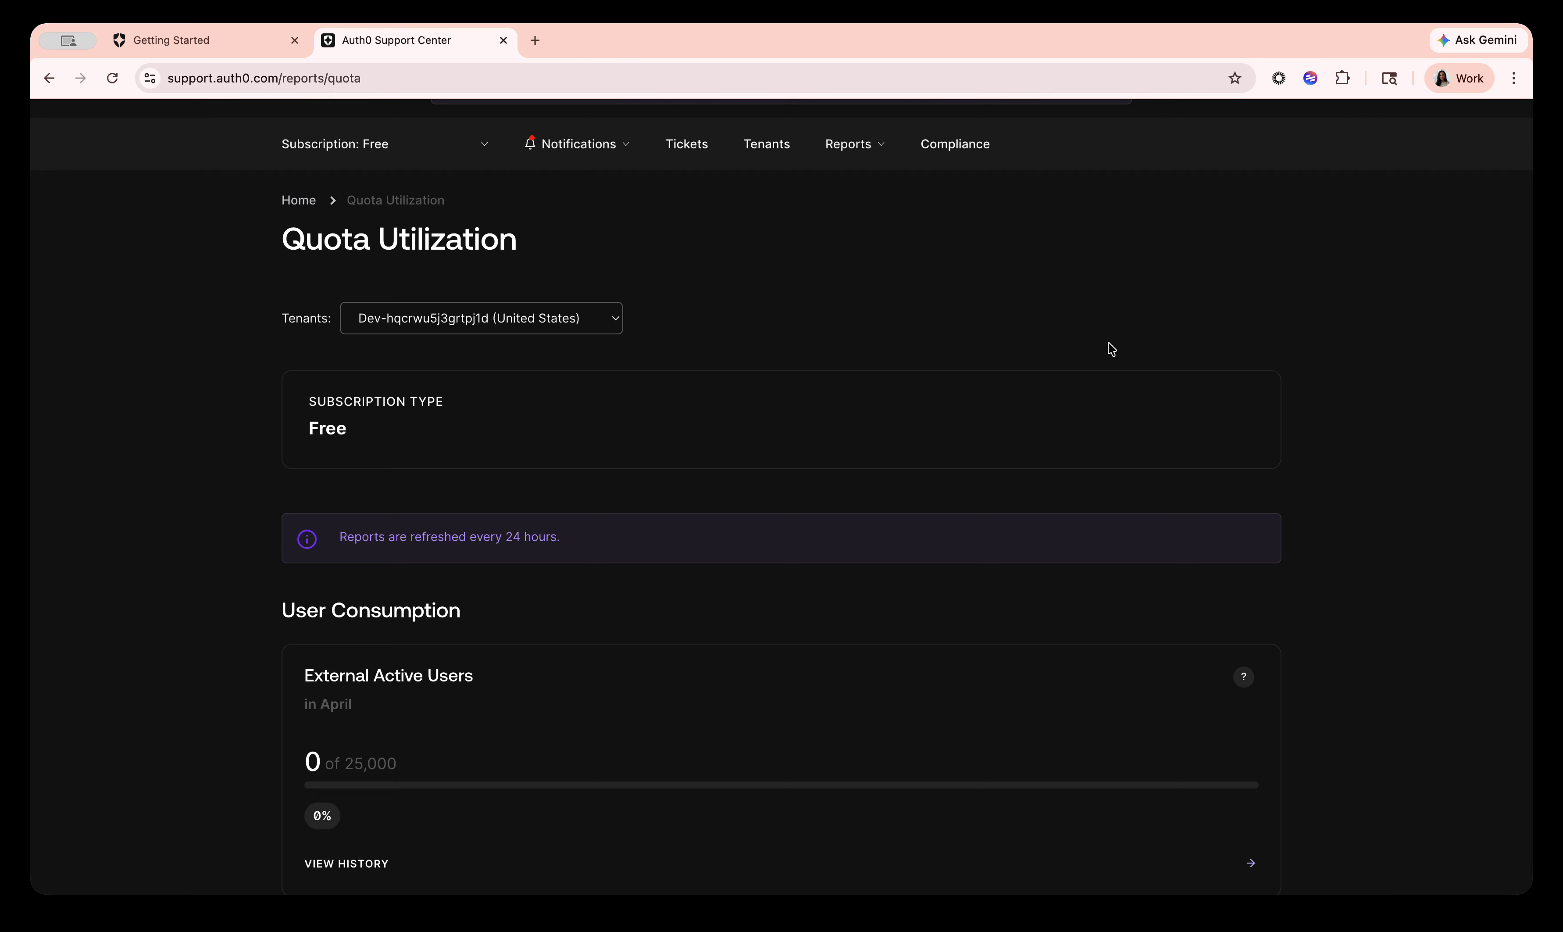
Step: View the Enterprise Connections usage history and return to the Quota Utilization overview
{"action": "scroll", "coordinate": [769, 447], "scroll_direction": "down", "scroll_amount": 15}
{"action": "scroll", "coordinate": [772, 452], "scroll_direction": "up", "scroll_amount": 1}
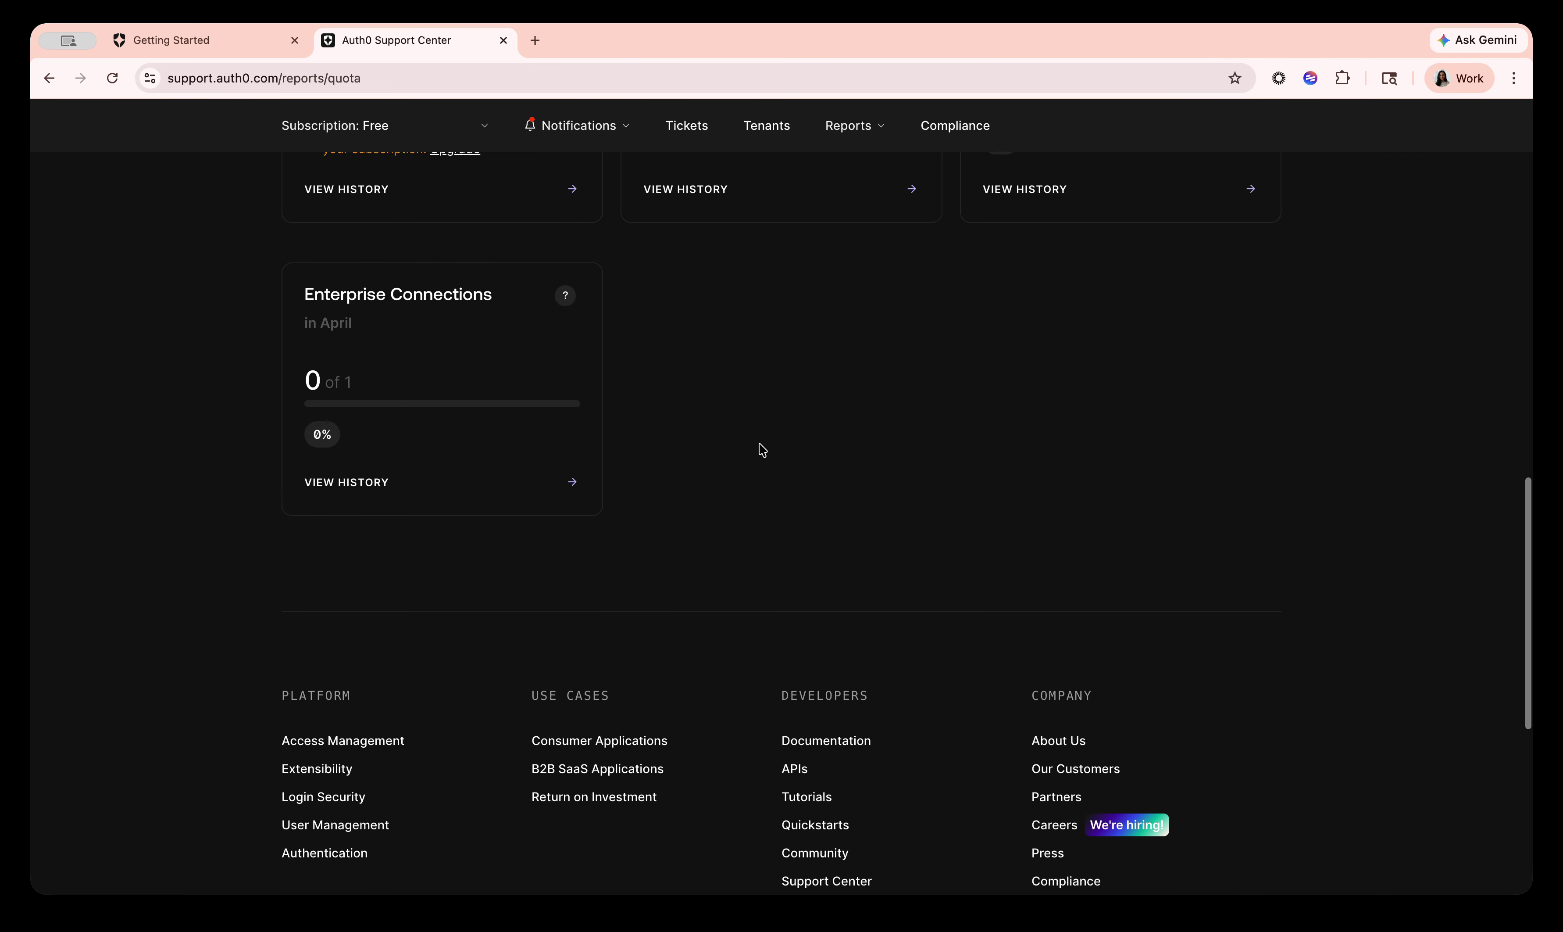
{"action": "left_click", "coordinate": [372, 485]}
{"action": "scroll", "coordinate": [734, 521], "scroll_direction": "up", "scroll_amount": 10}
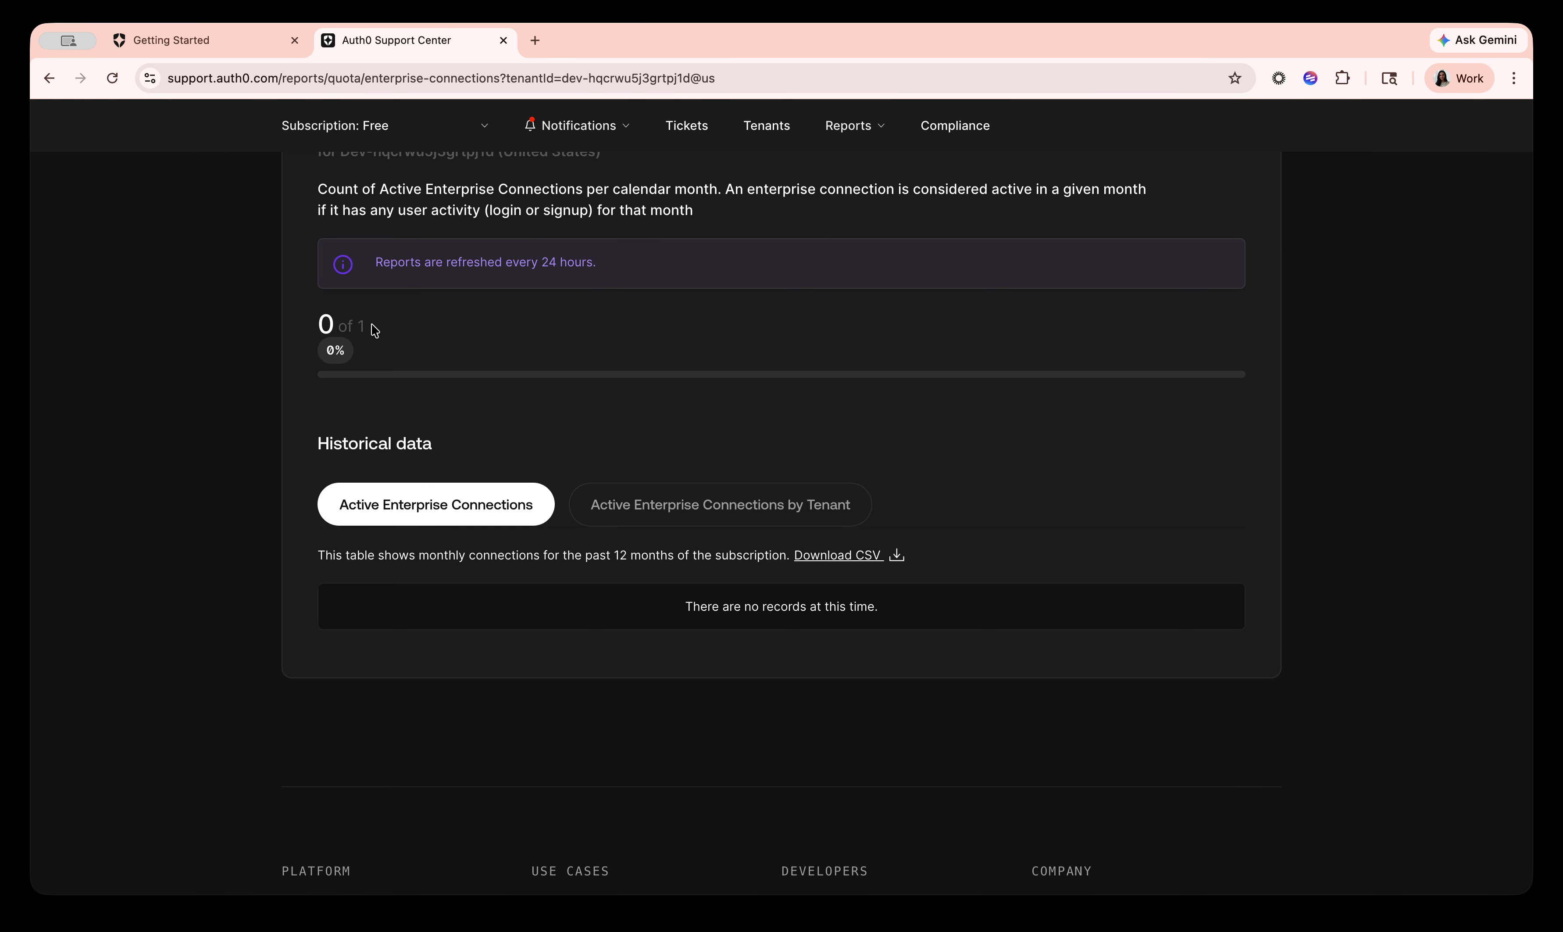
{"action": "scroll", "coordinate": [684, 209], "scroll_direction": "up", "scroll_amount": 10}
{"action": "left_click", "coordinate": [1173, 450]}
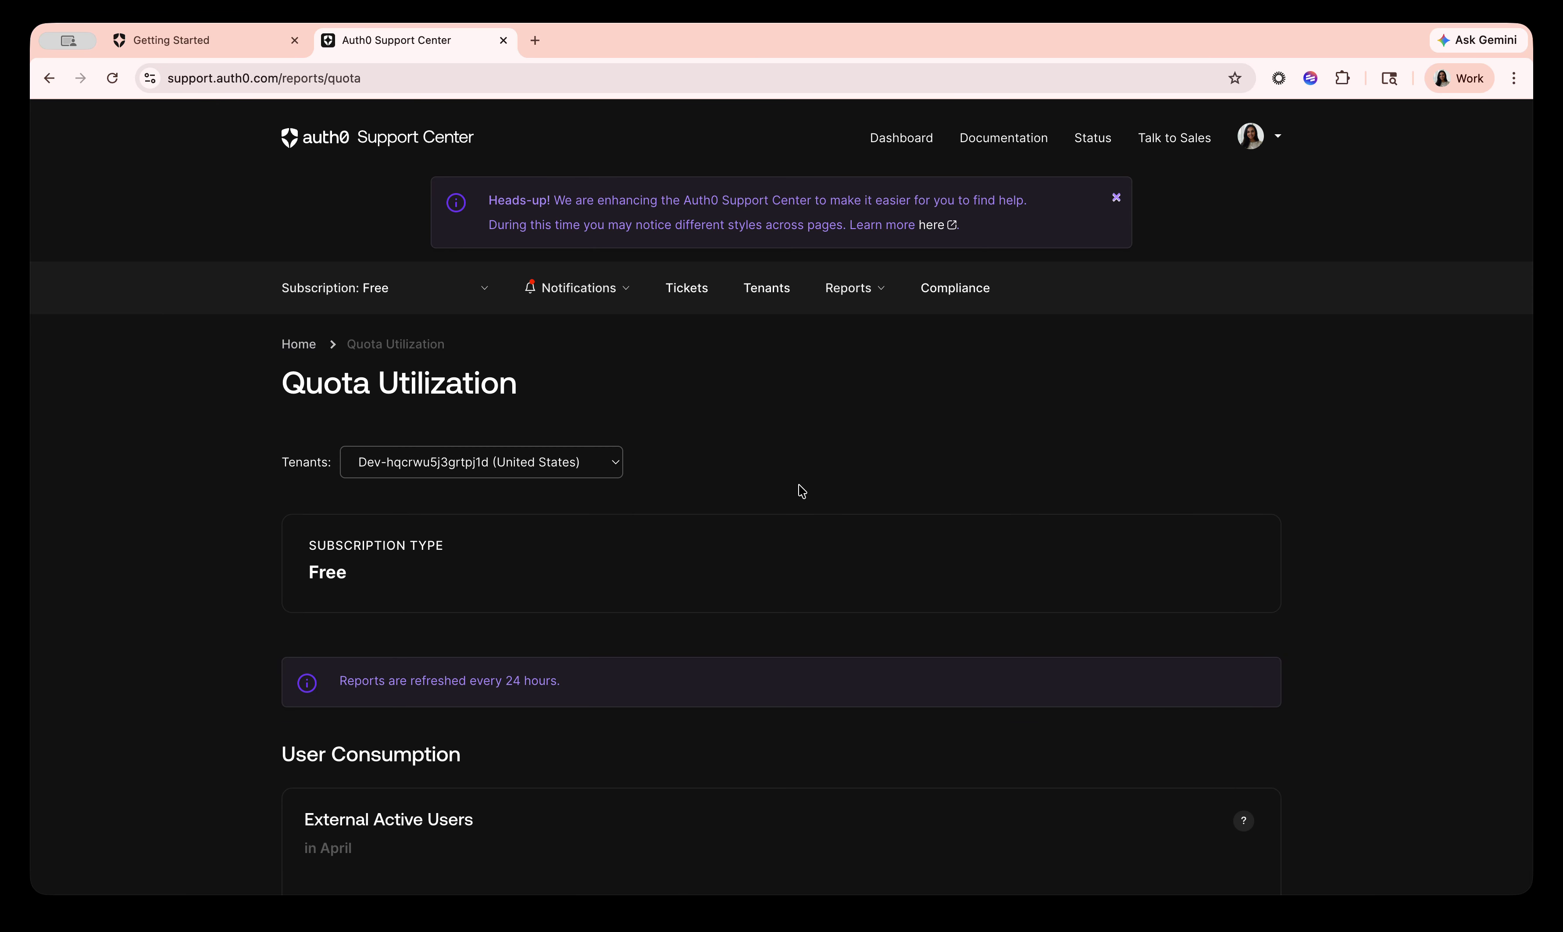
Step: Review the Enterprise MFA, Pro MFA, Machine to Machine Auth and Enterprise Connections quotas under Feature Consumption
{"action": "scroll", "coordinate": [681, 478], "scroll_direction": "down", "scroll_amount": 10}
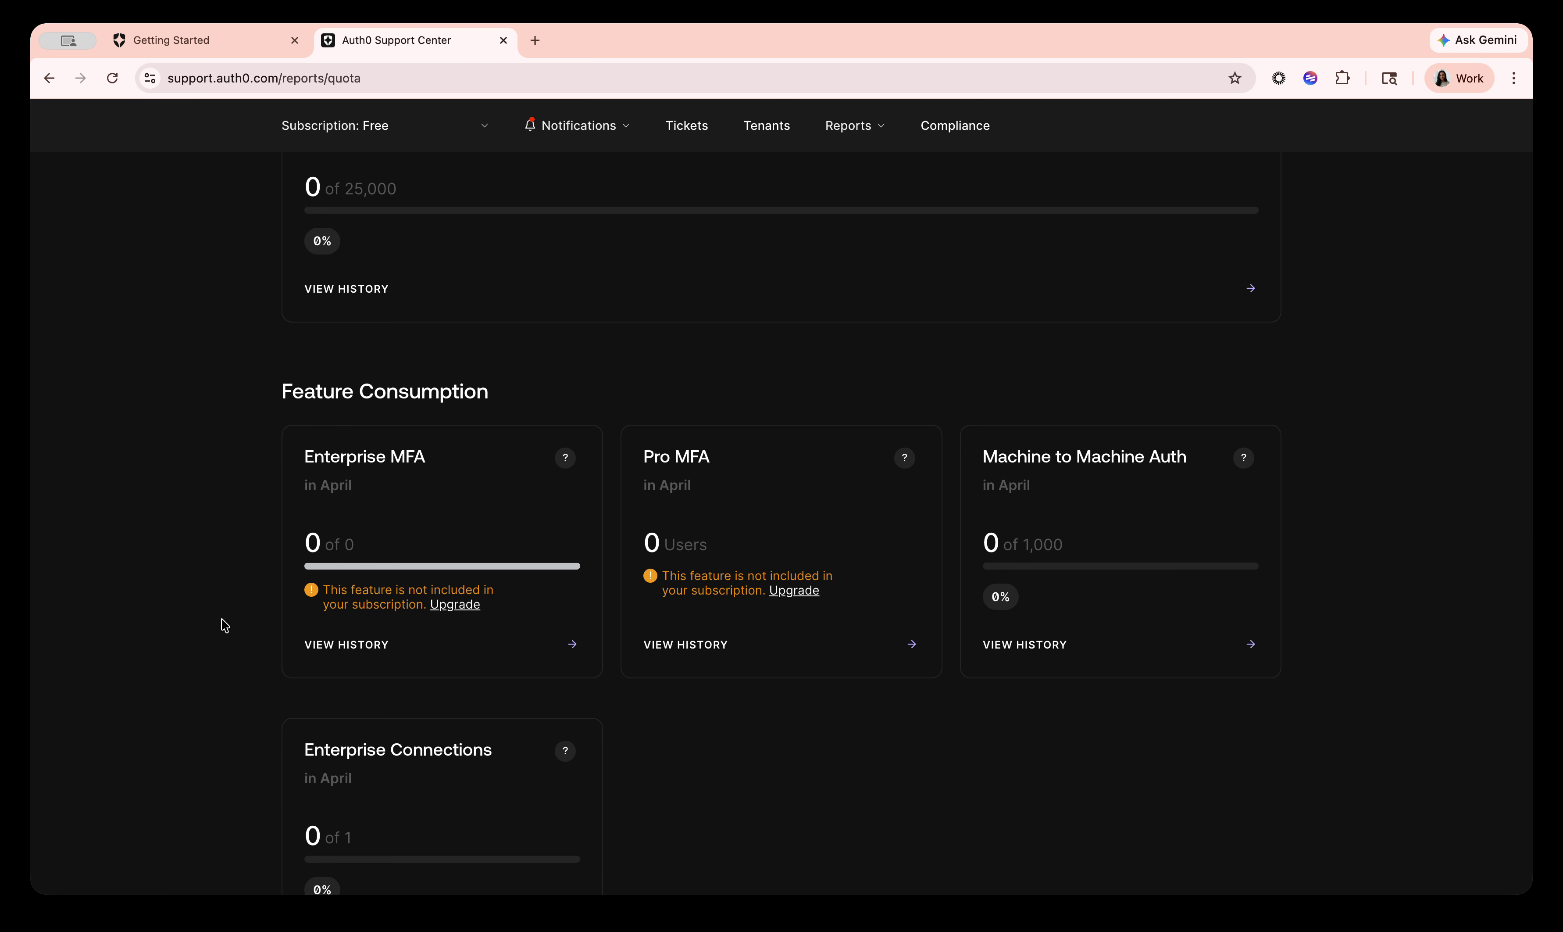
{"action": "scroll", "coordinate": [509, 617], "scroll_direction": "down", "scroll_amount": 1}
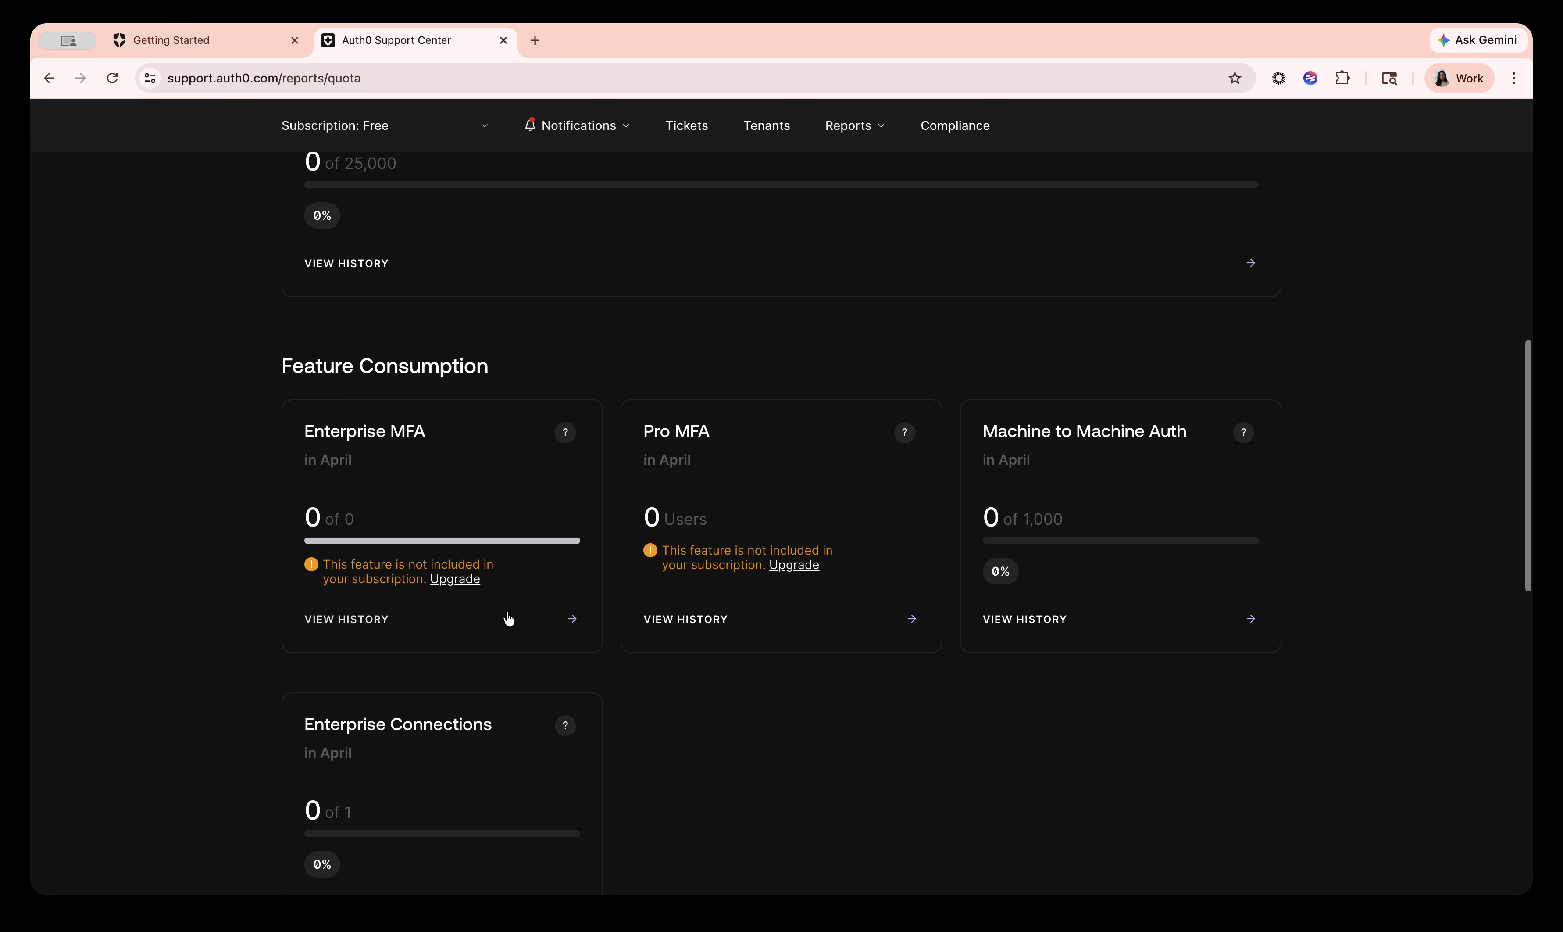
{"action": "scroll", "coordinate": [508, 617], "scroll_direction": "down", "scroll_amount": 4}
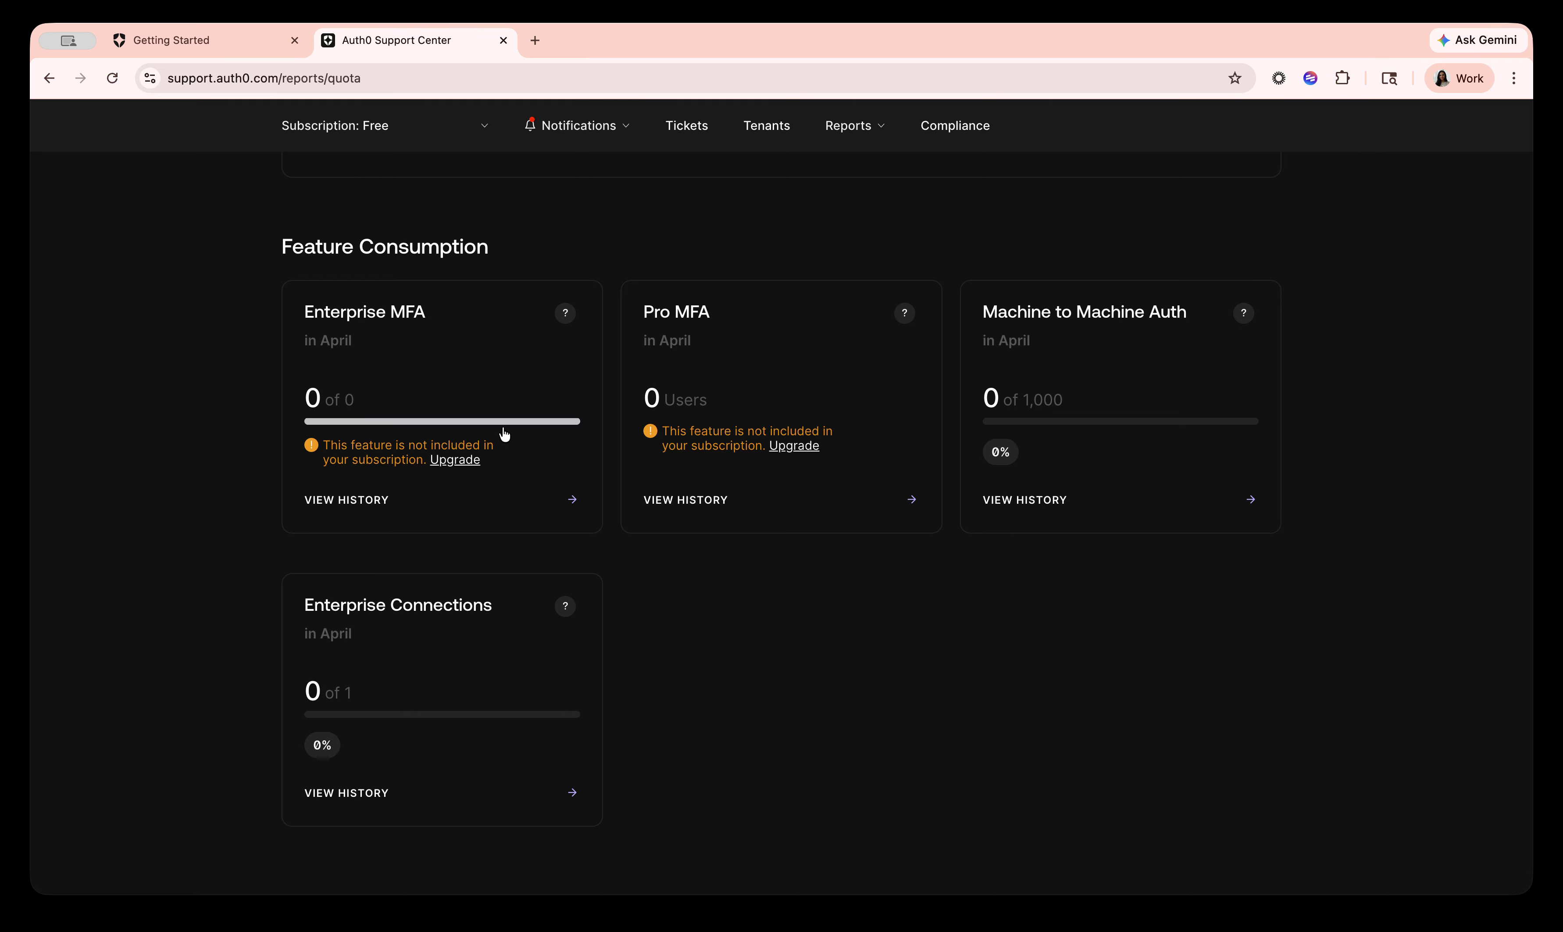
{"action": "scroll", "coordinate": [562, 432], "scroll_direction": "up", "scroll_amount": 5}
{"action": "scroll", "coordinate": [516, 377], "scroll_direction": "up", "scroll_amount": 3}
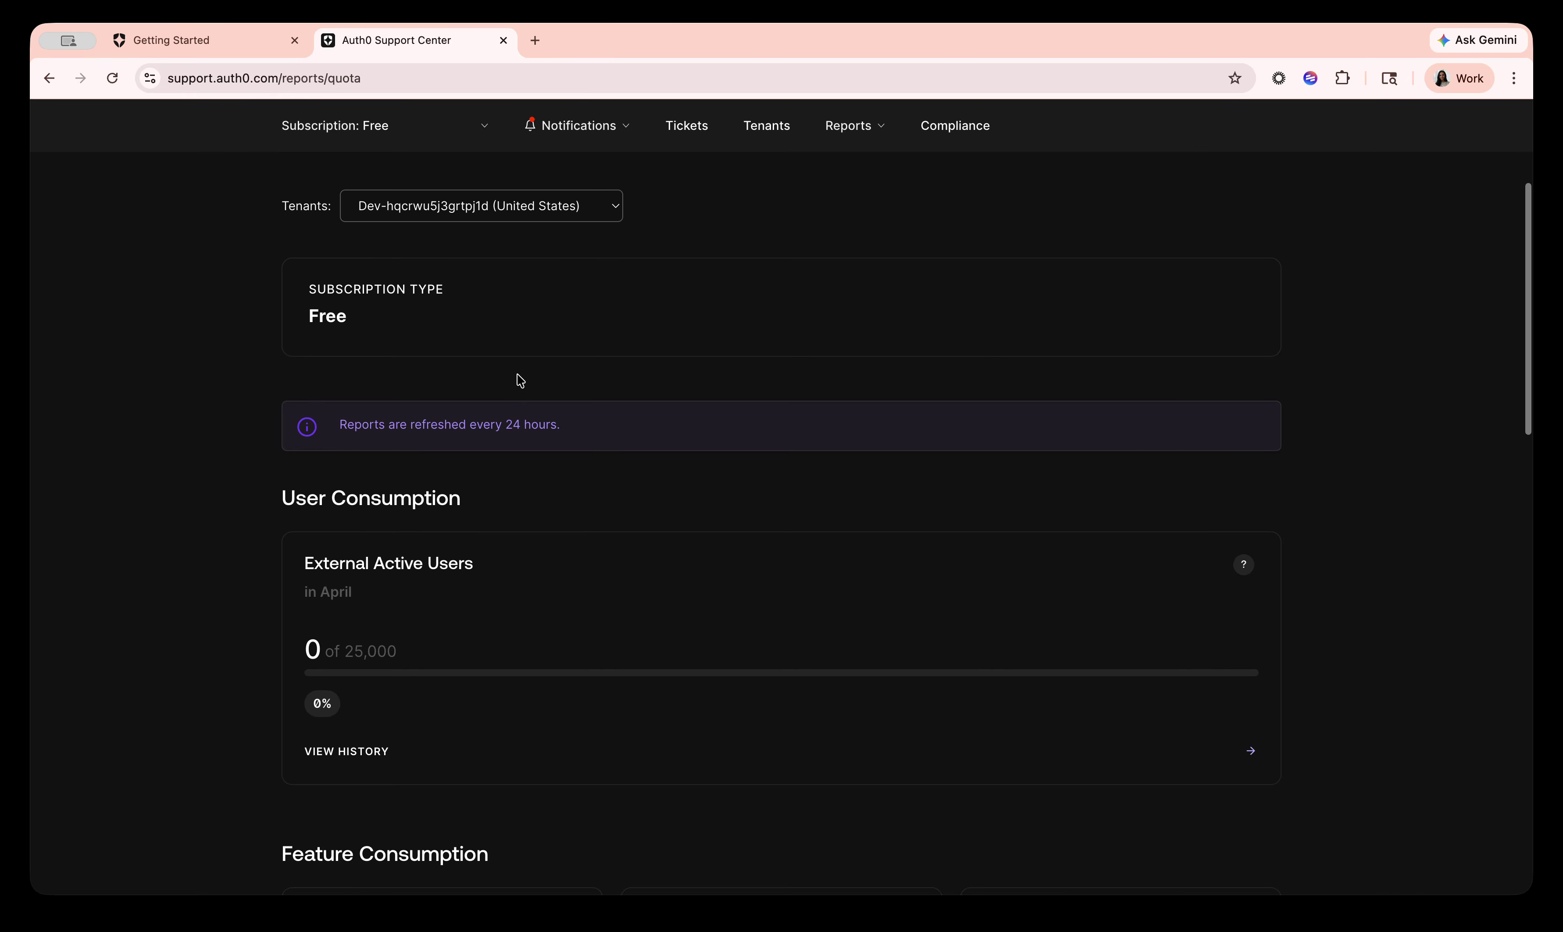
Step: Switch back to the Auth0 dashboard and search its organizations by name for "test"
{"action": "left_click", "coordinate": [203, 38]}
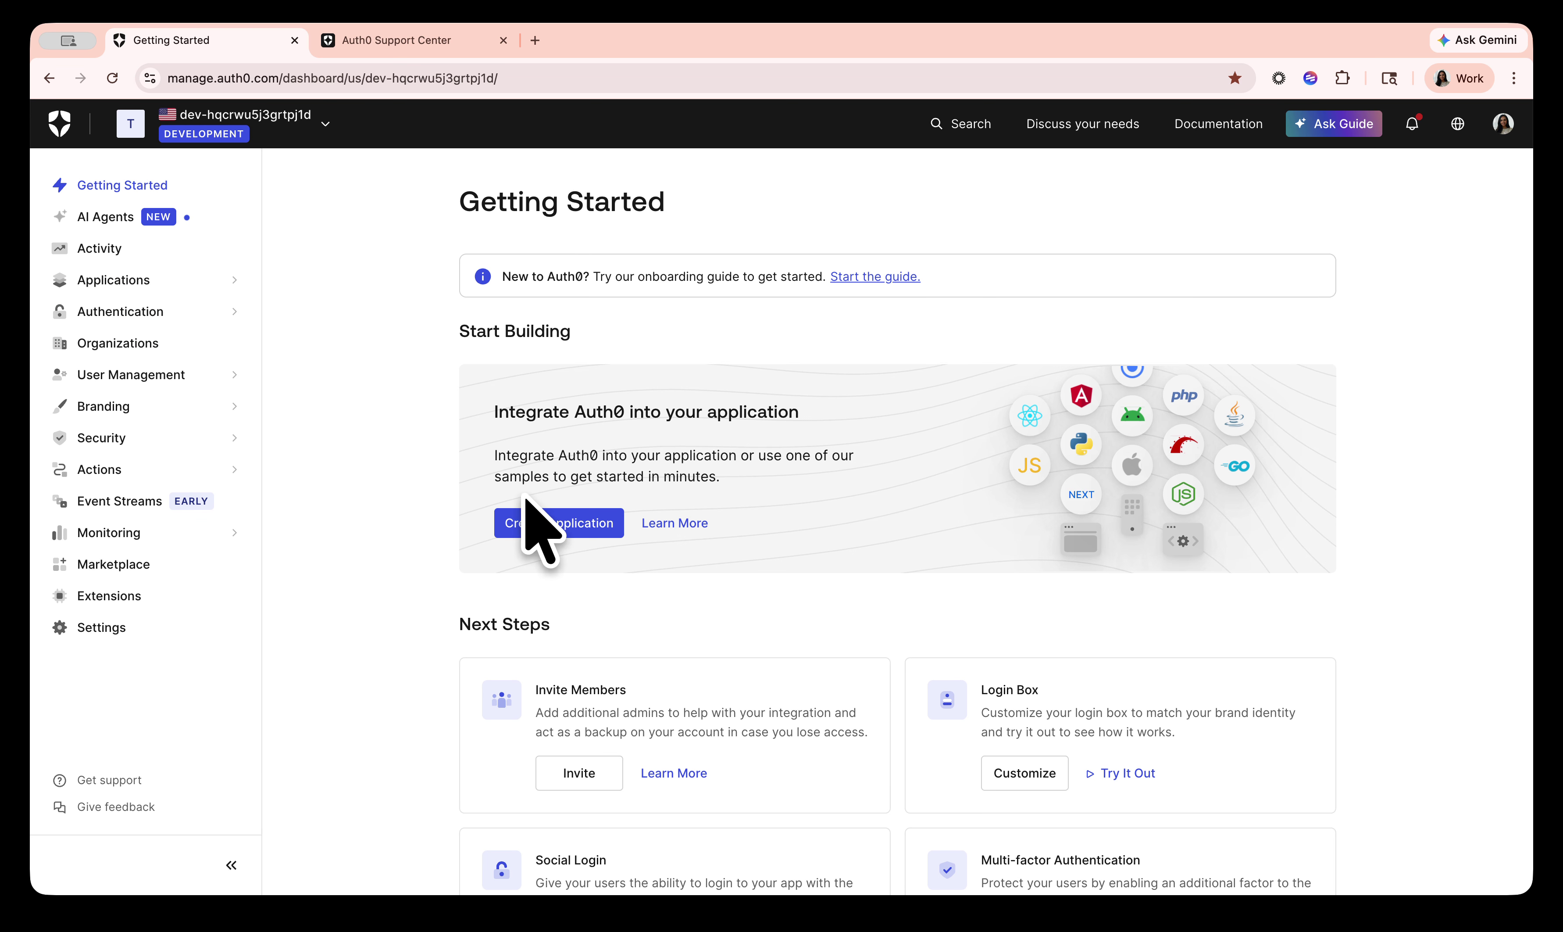
{"action": "left_click", "coordinate": [104, 346]}
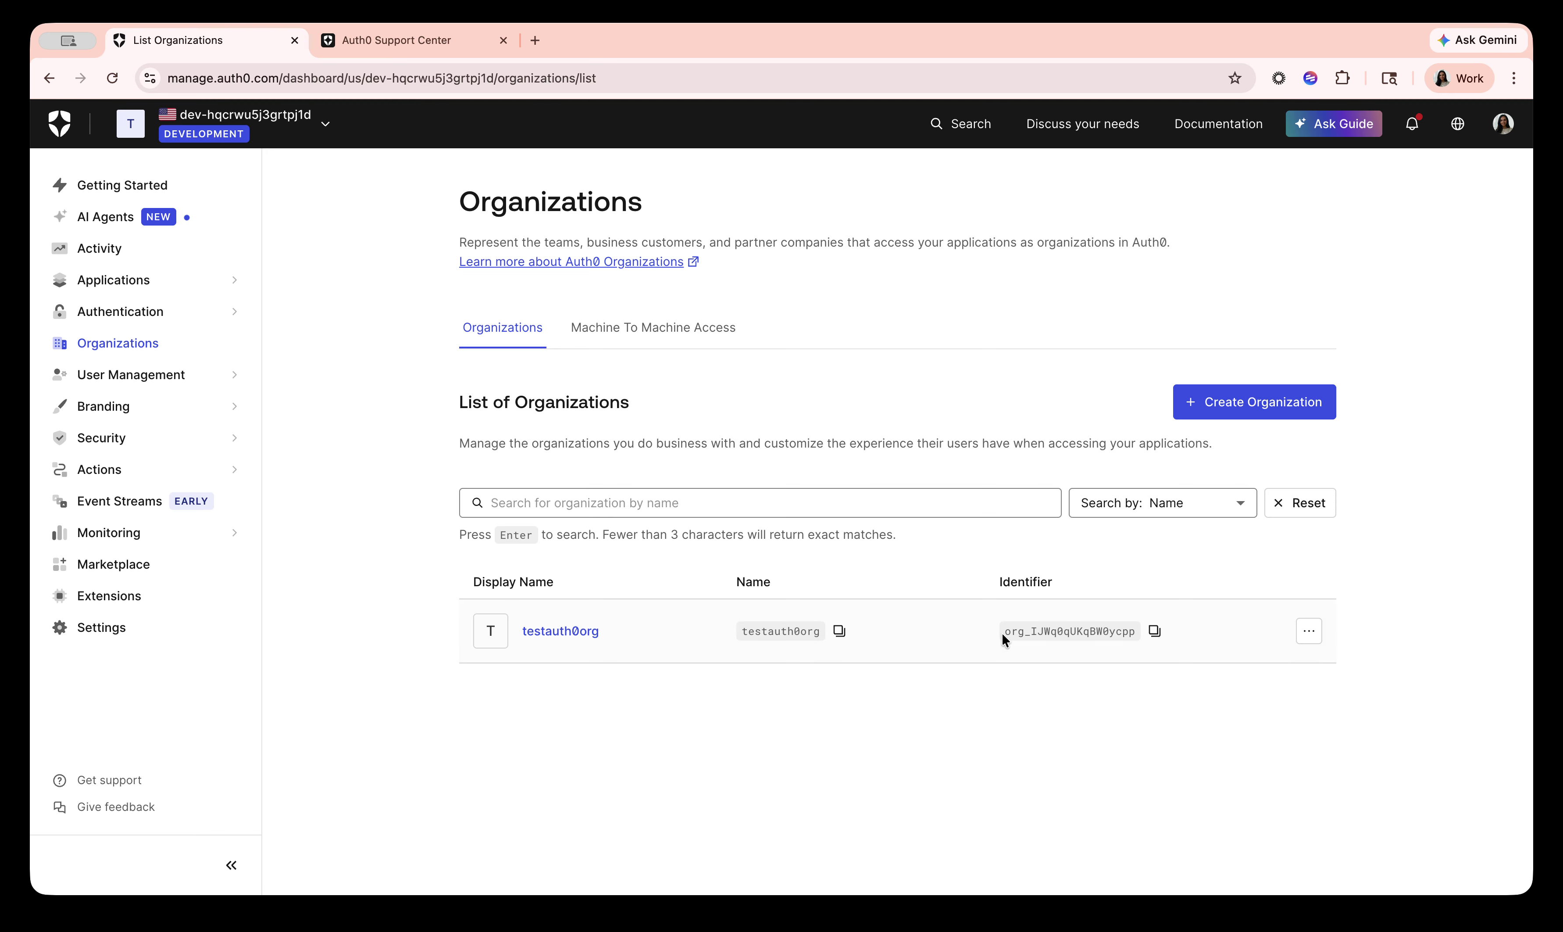
{"action": "left_click", "coordinate": [1310, 635]}
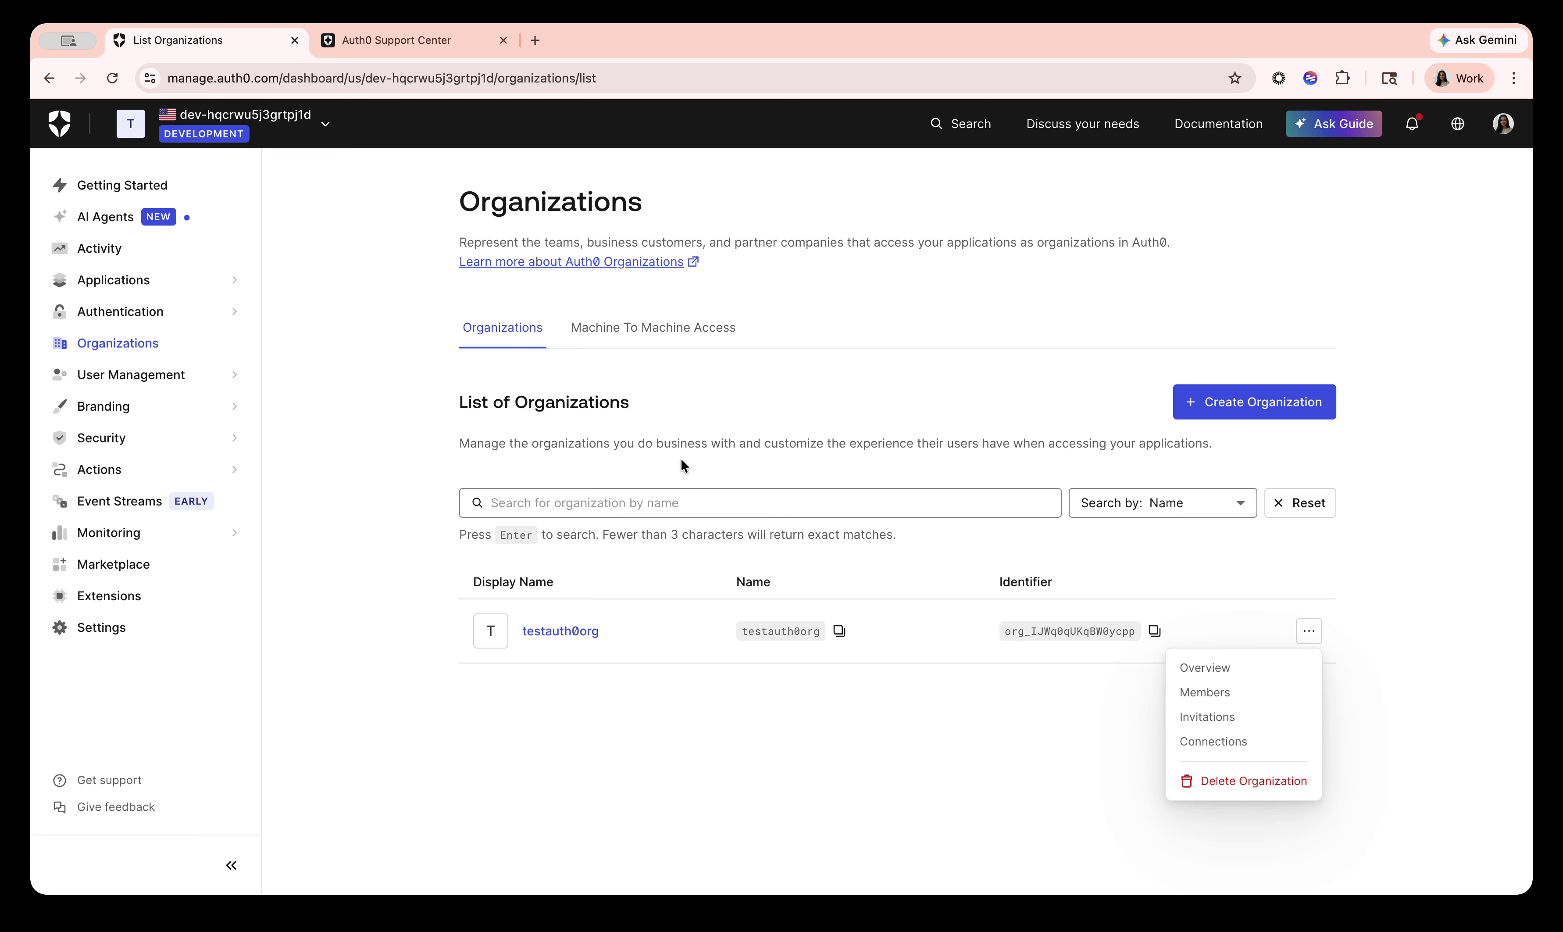
{"action": "left_click", "coordinate": [721, 514]}
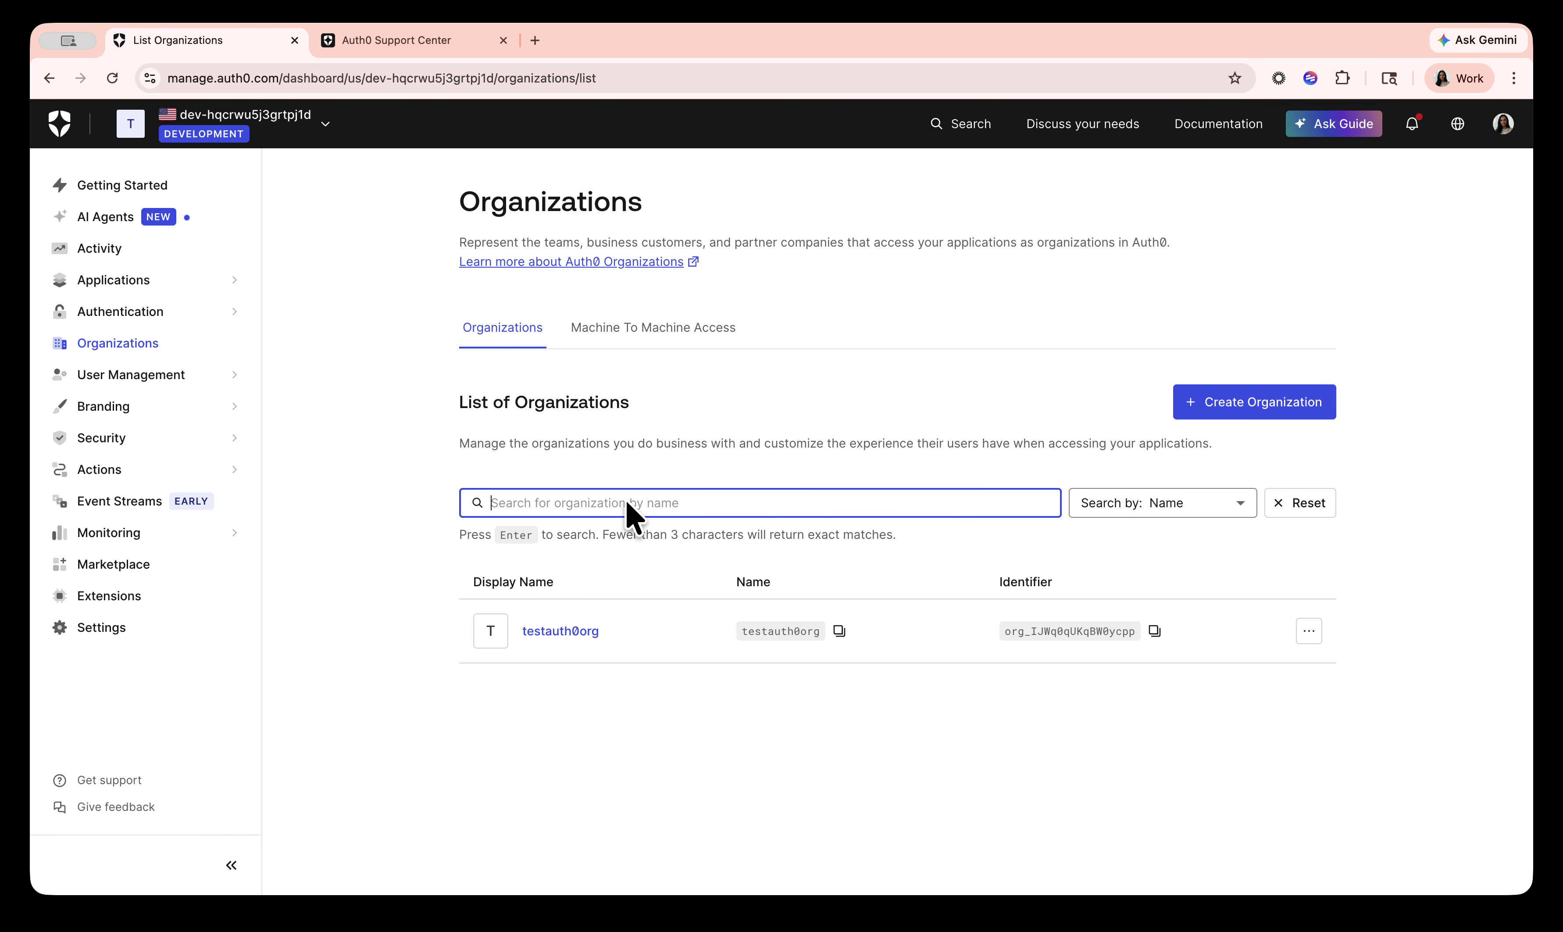
{"action": "type", "text": "test"}
{"action": "key", "text": "Return"}
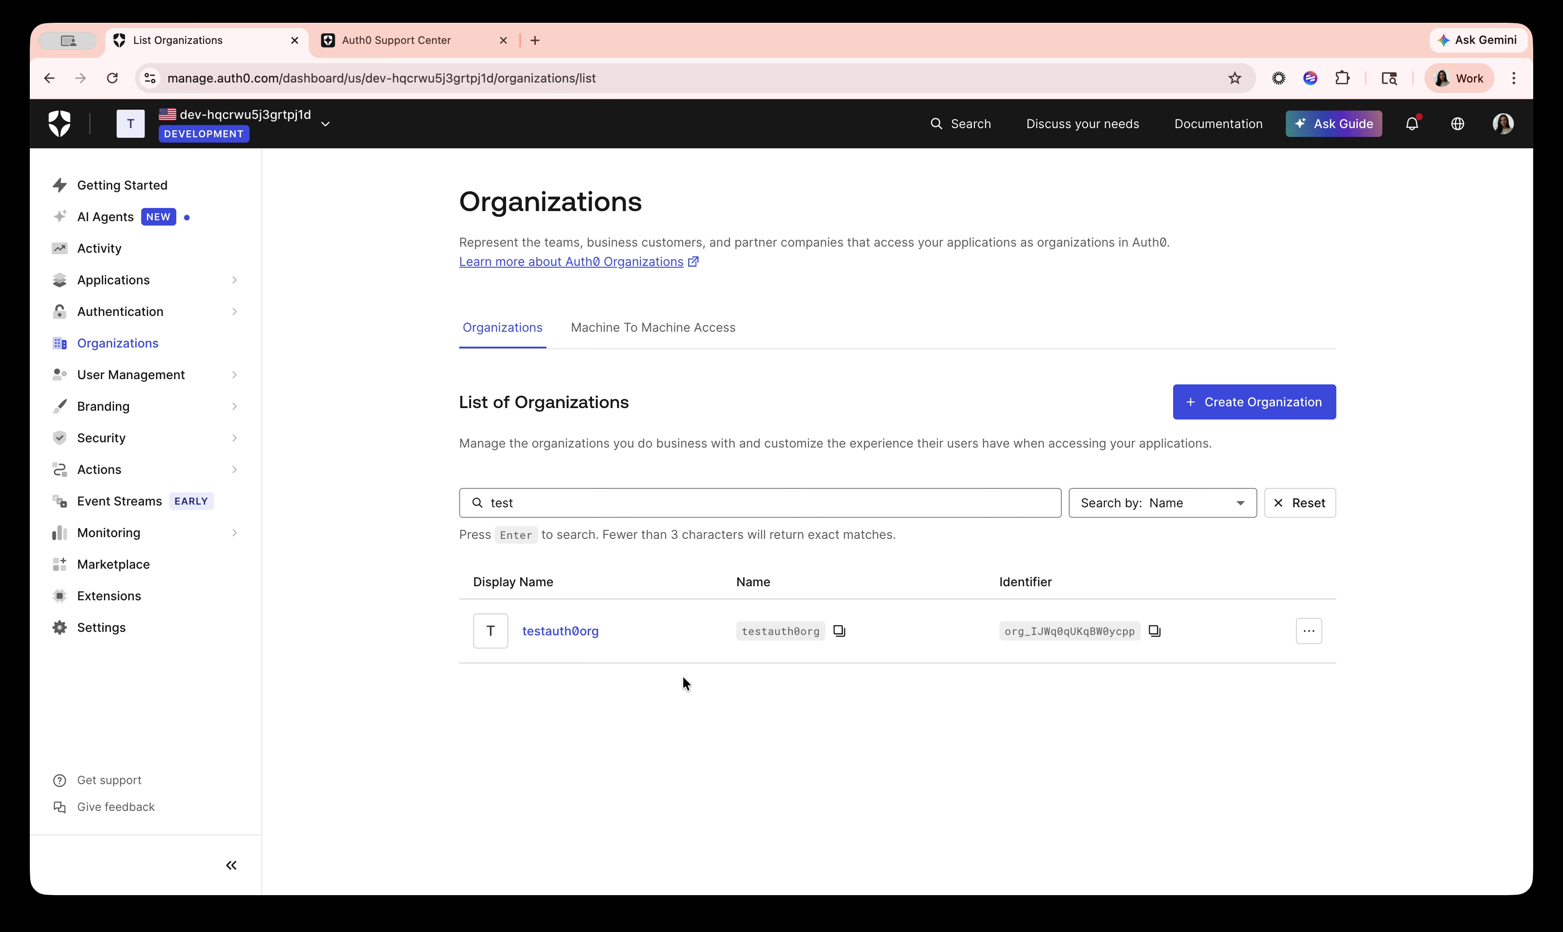
Step: Open the testauth0org organization and review its basic info and branding settings in the overview
{"action": "left_click", "coordinate": [530, 631]}
{"action": "scroll", "coordinate": [671, 406], "scroll_direction": "down", "scroll_amount": 1}
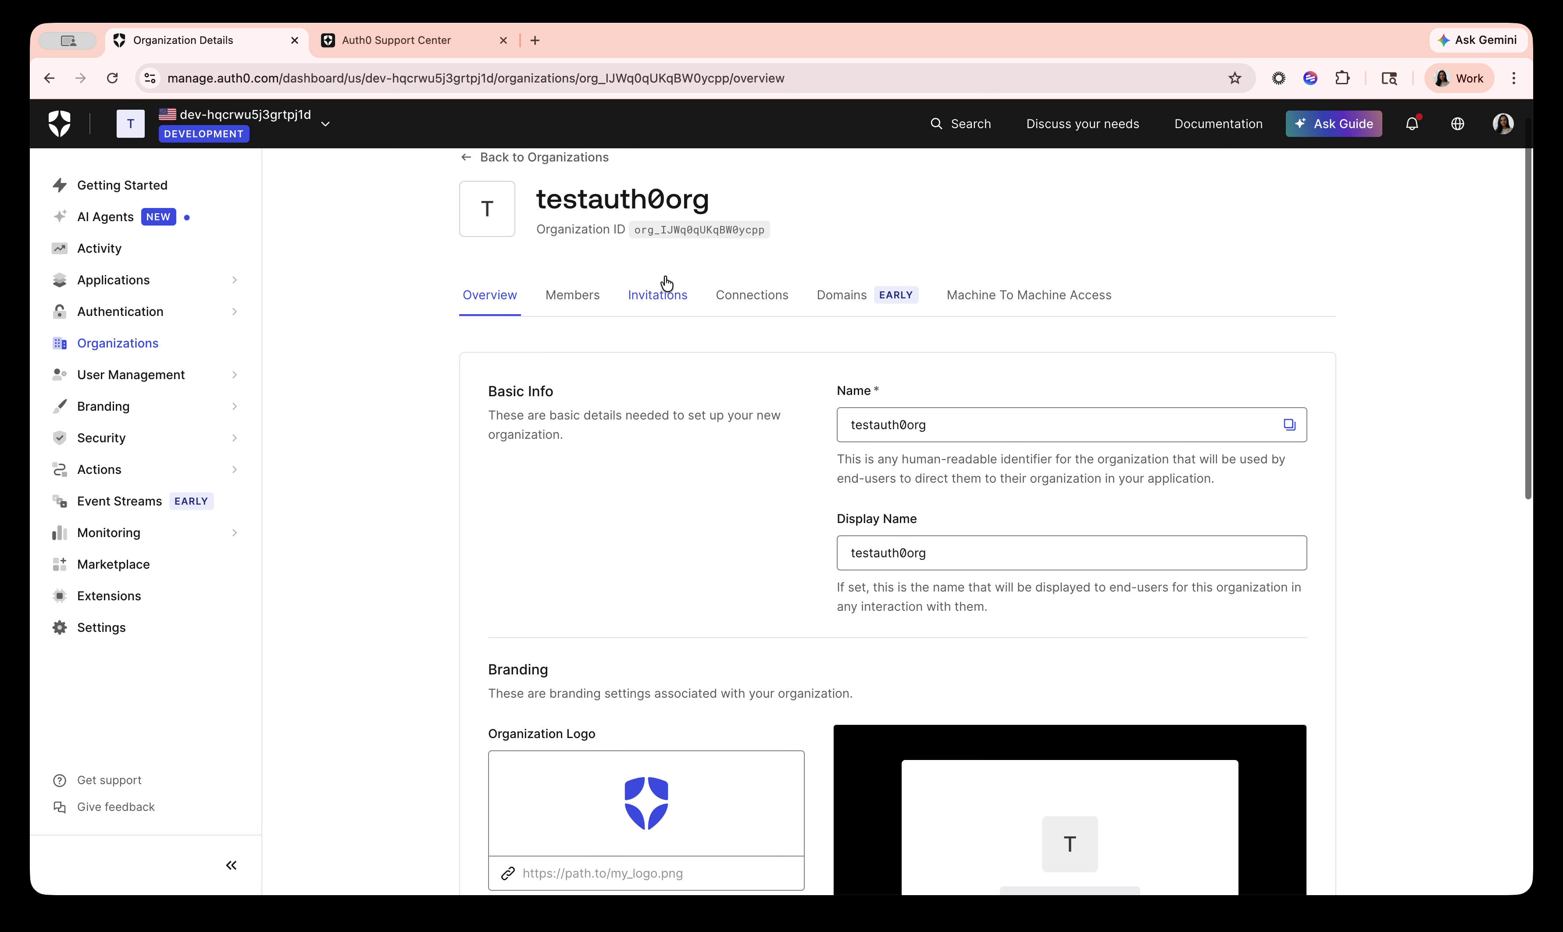
{"action": "scroll", "coordinate": [807, 419], "scroll_direction": "down", "scroll_amount": 10}
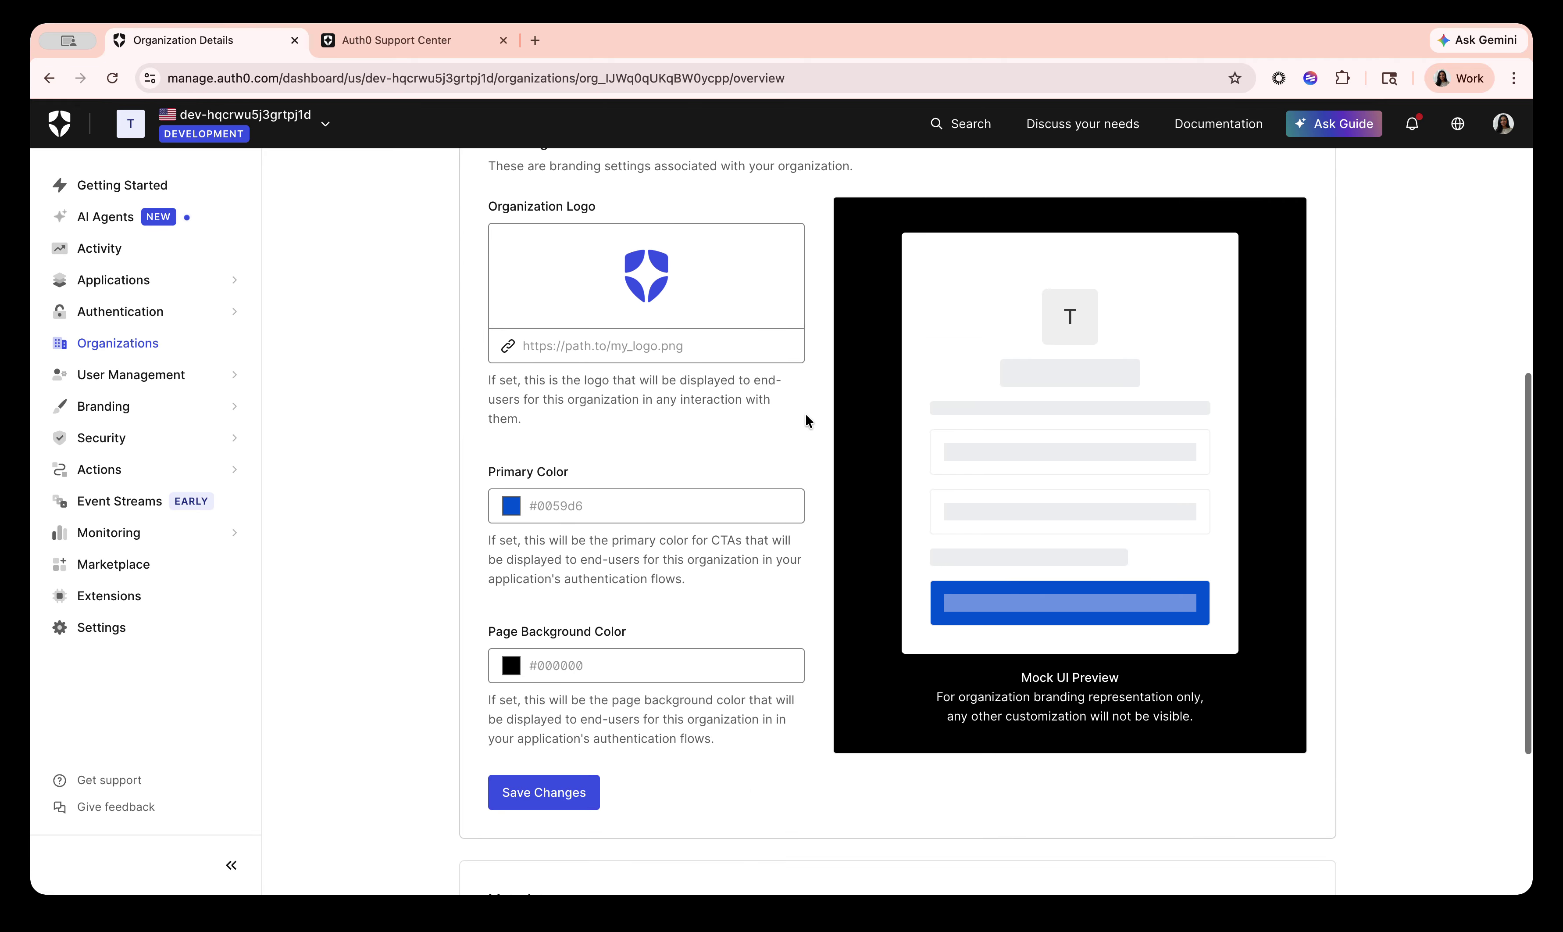
{"action": "scroll", "coordinate": [805, 413], "scroll_direction": "up", "scroll_amount": 10}
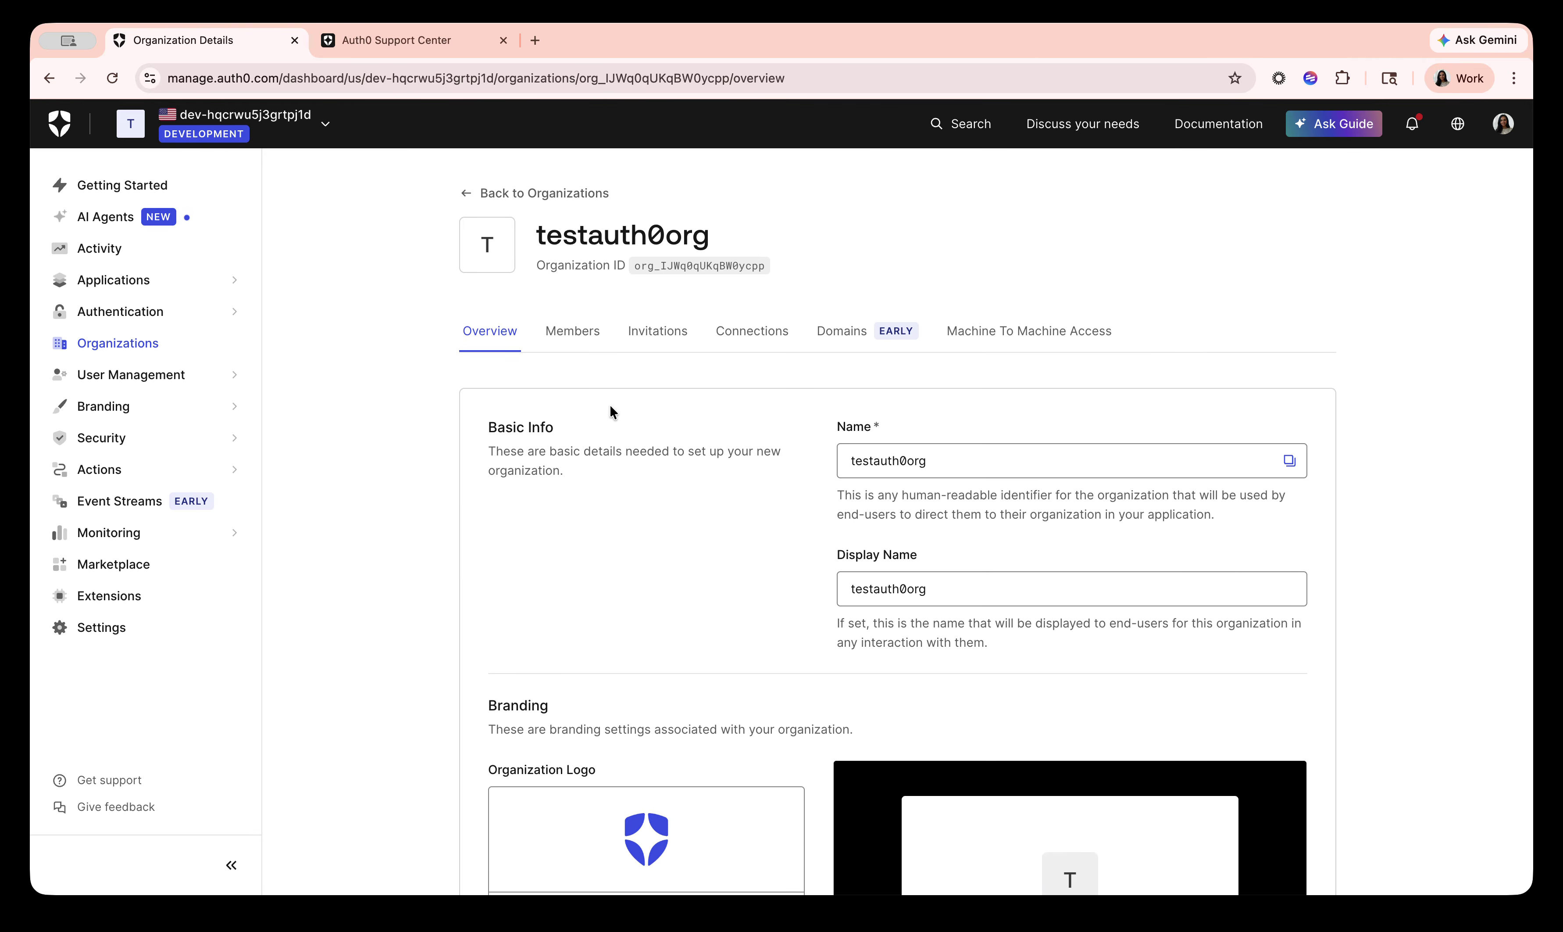
Step: View the custom actions in the Actions library, inspect the code of Actions-test-demo, and return to the library
{"action": "left_click", "coordinate": [109, 471]}
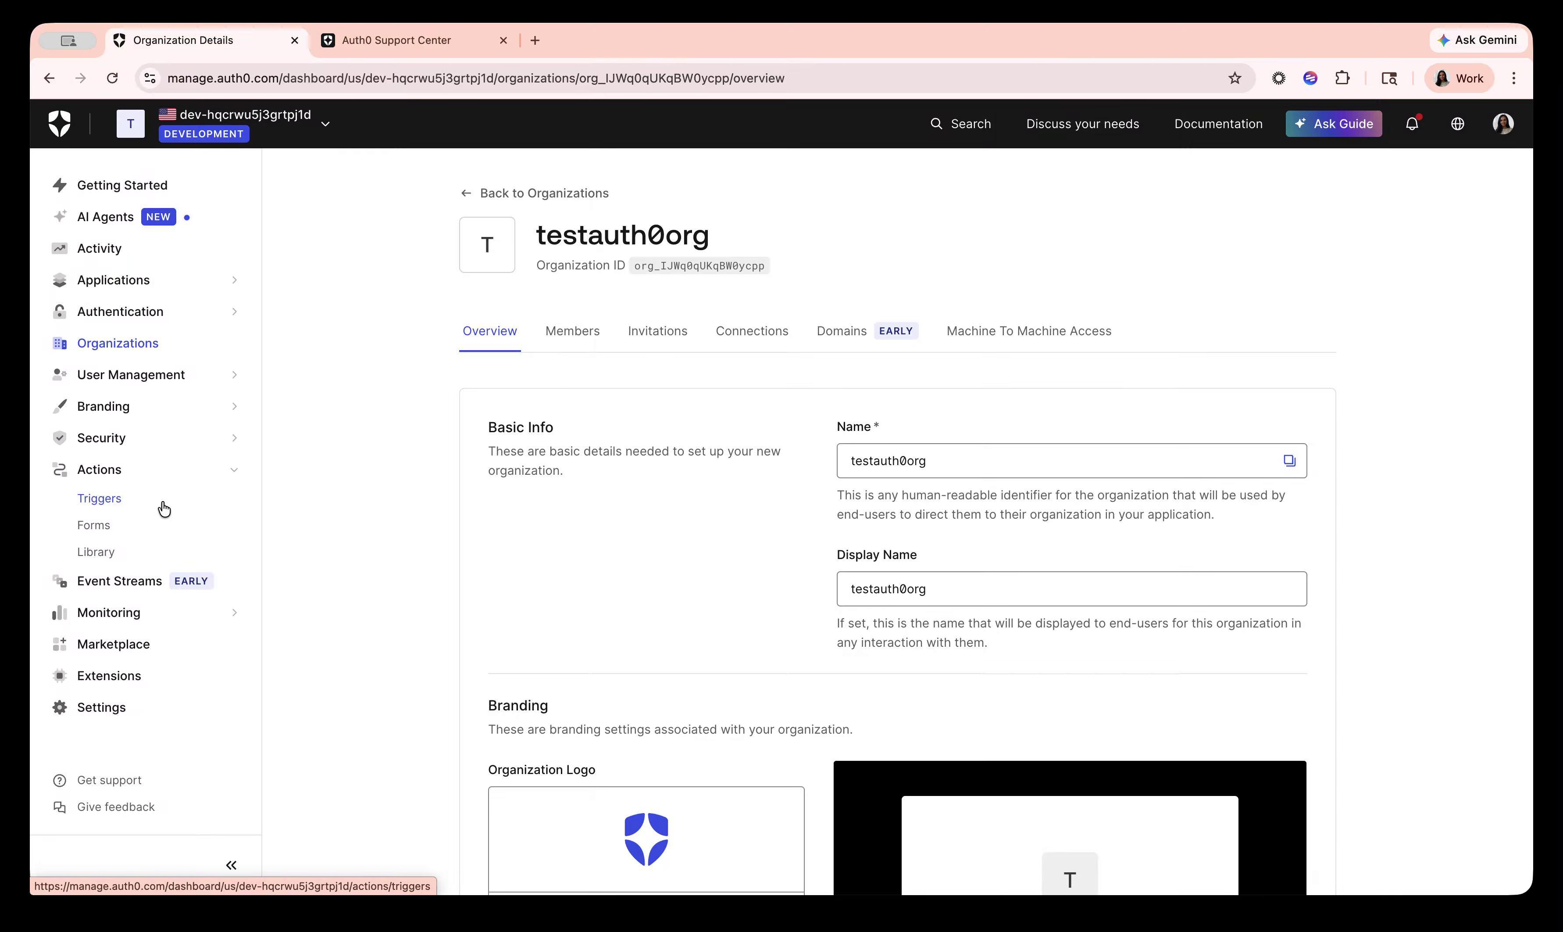
{"action": "left_click", "coordinate": [95, 552]}
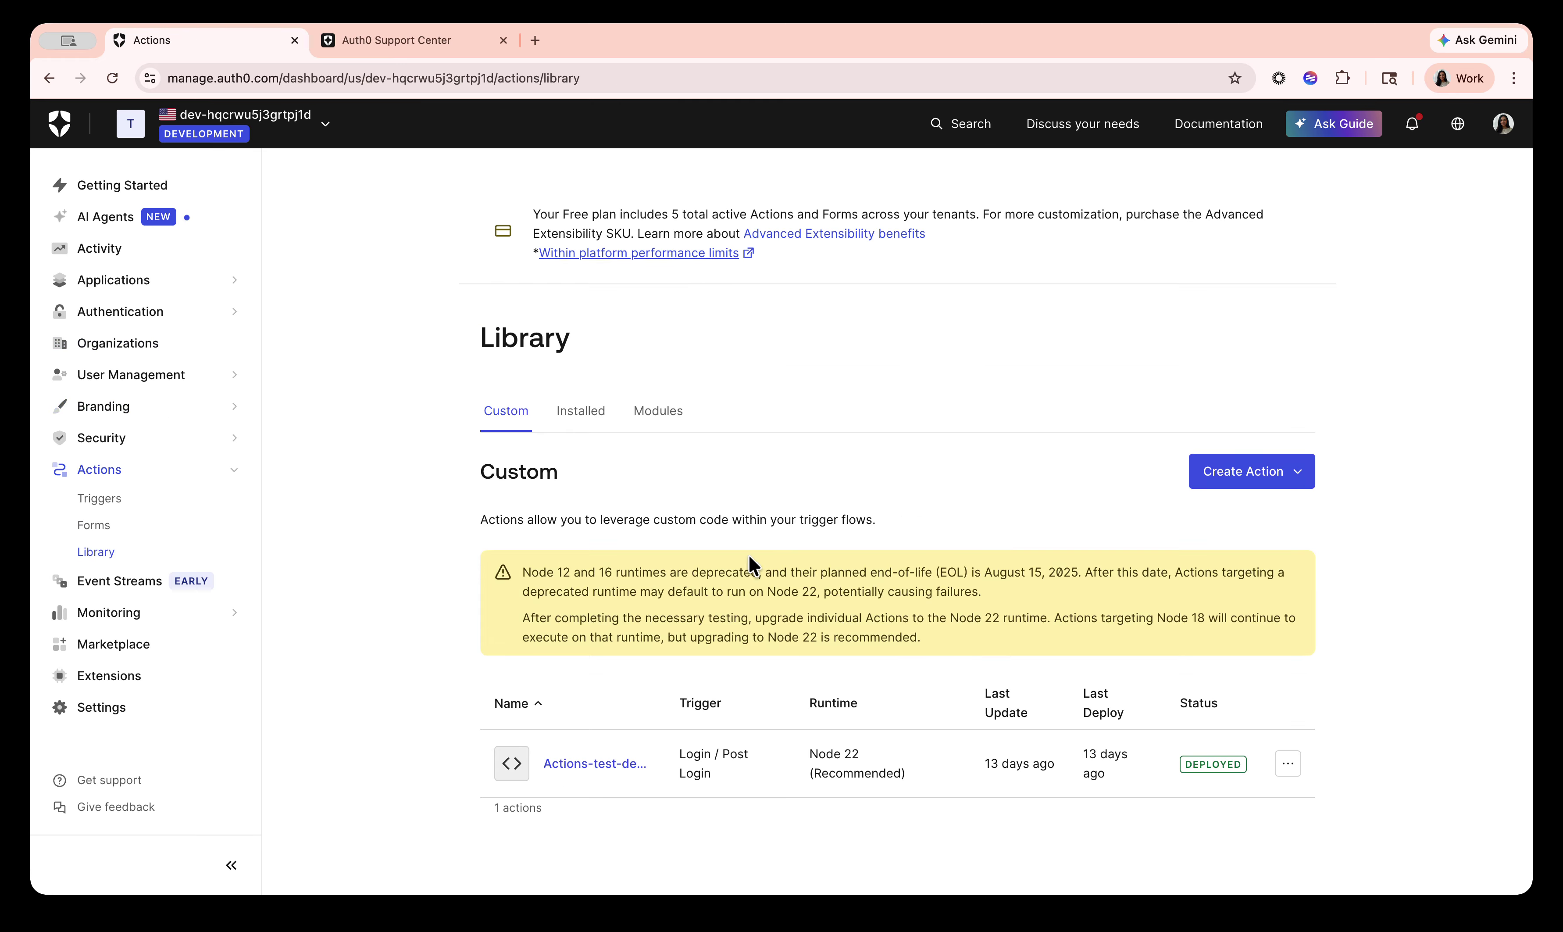
{"action": "scroll", "coordinate": [750, 557], "scroll_direction": "down", "scroll_amount": 1}
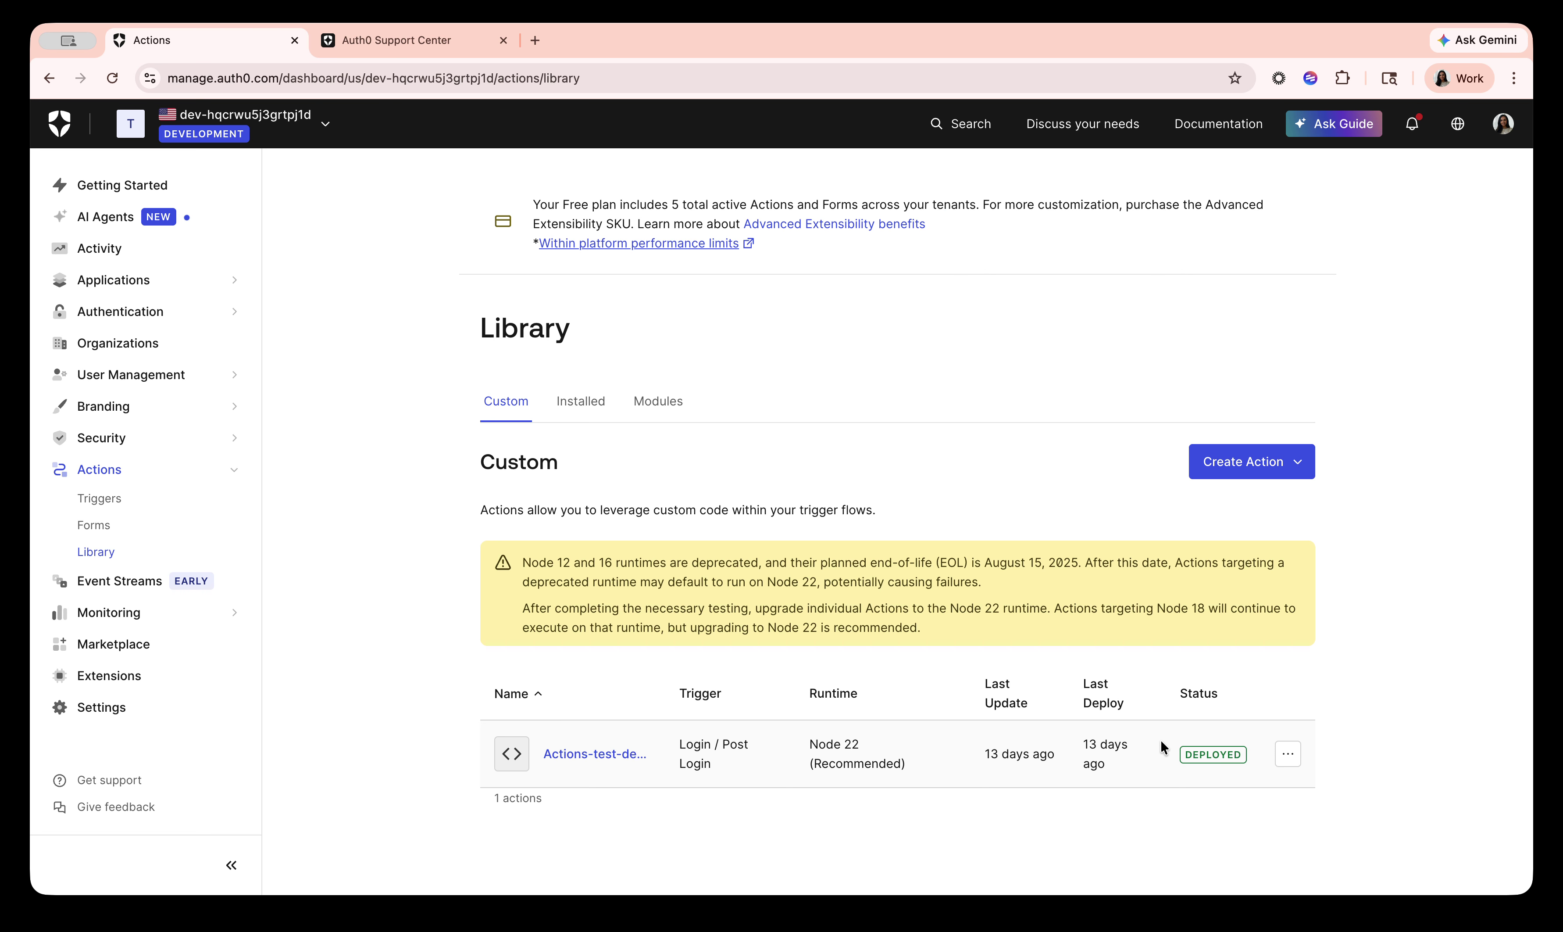
{"action": "left_click", "coordinate": [602, 752]}
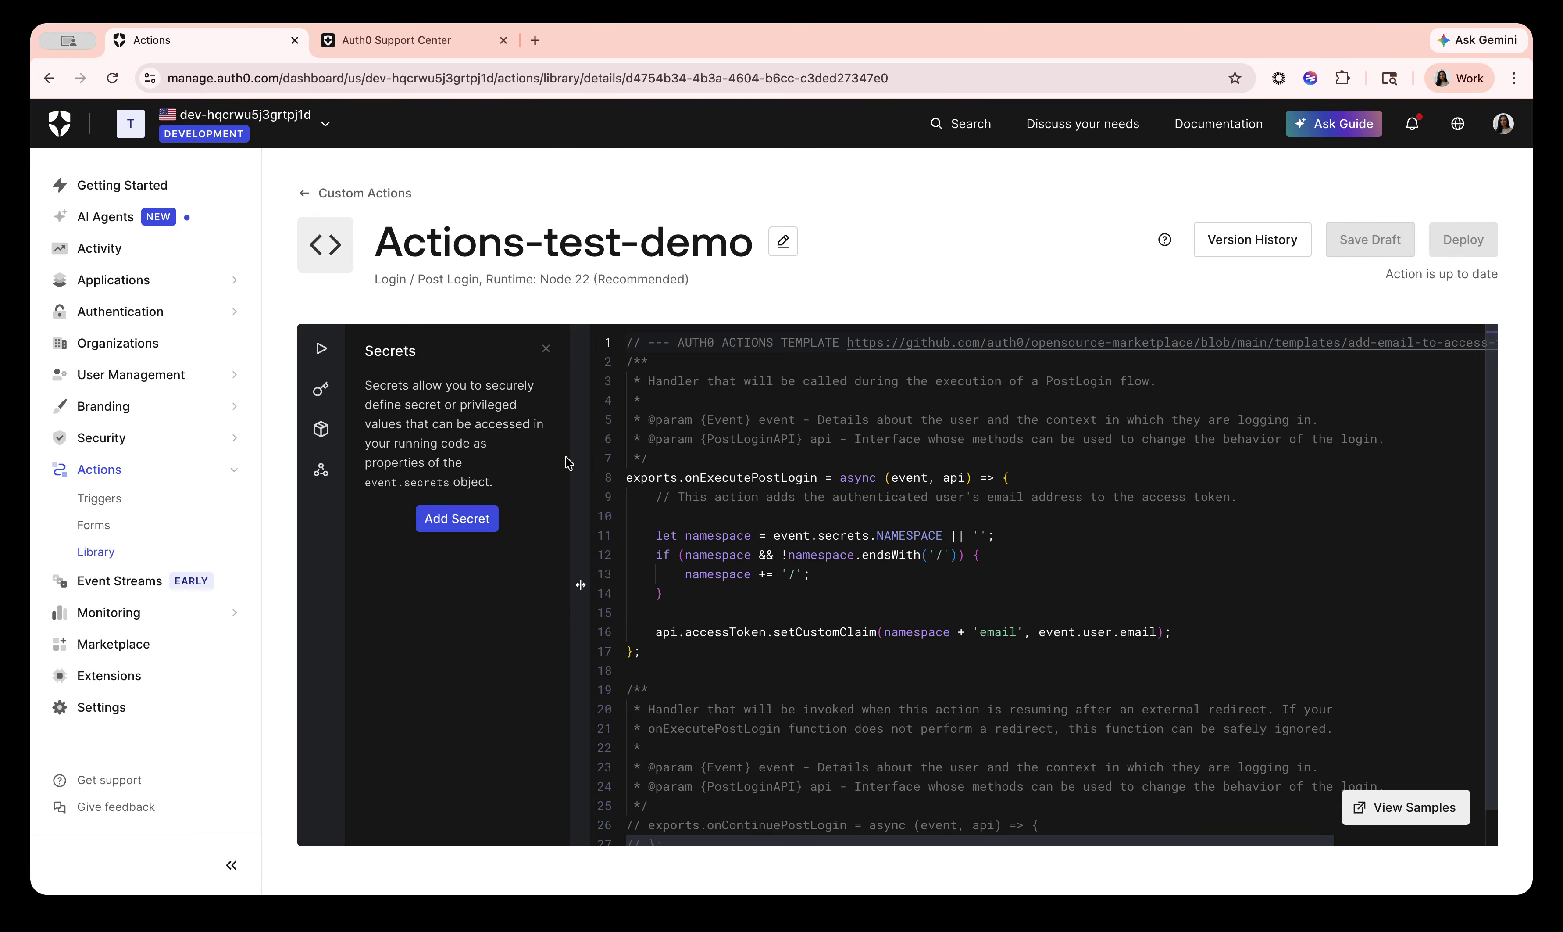
{"action": "left_click", "coordinate": [305, 193]}
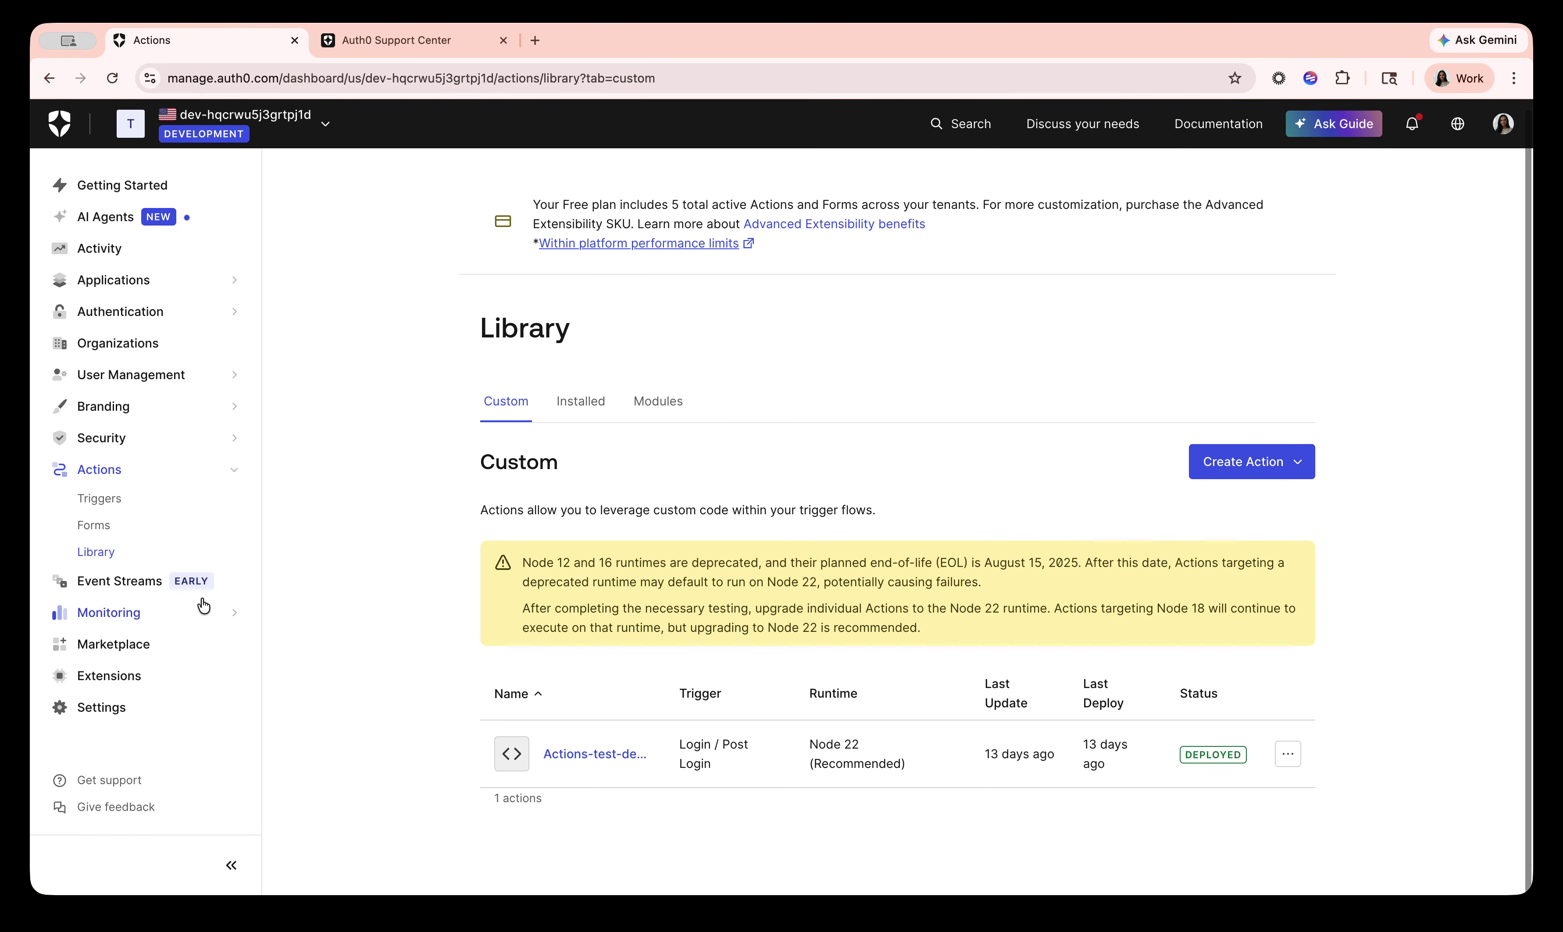
Step: View the tenant's forms and the management options available for test-form-demo, then return to the Actions library
{"action": "left_click", "coordinate": [94, 524]}
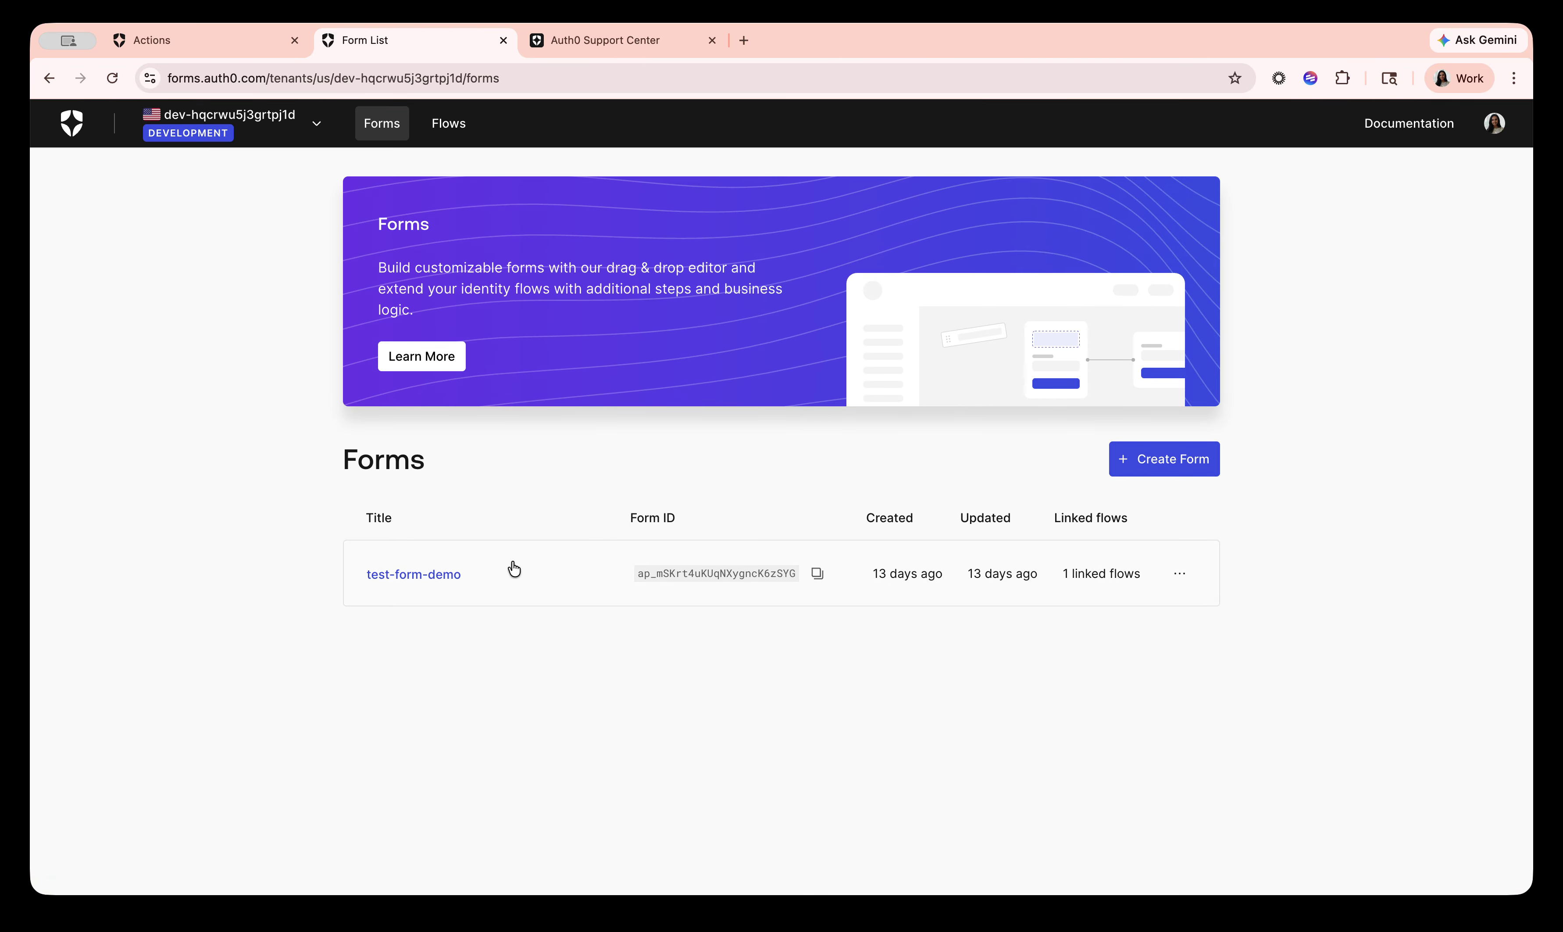
{"action": "left_click", "coordinate": [1180, 578]}
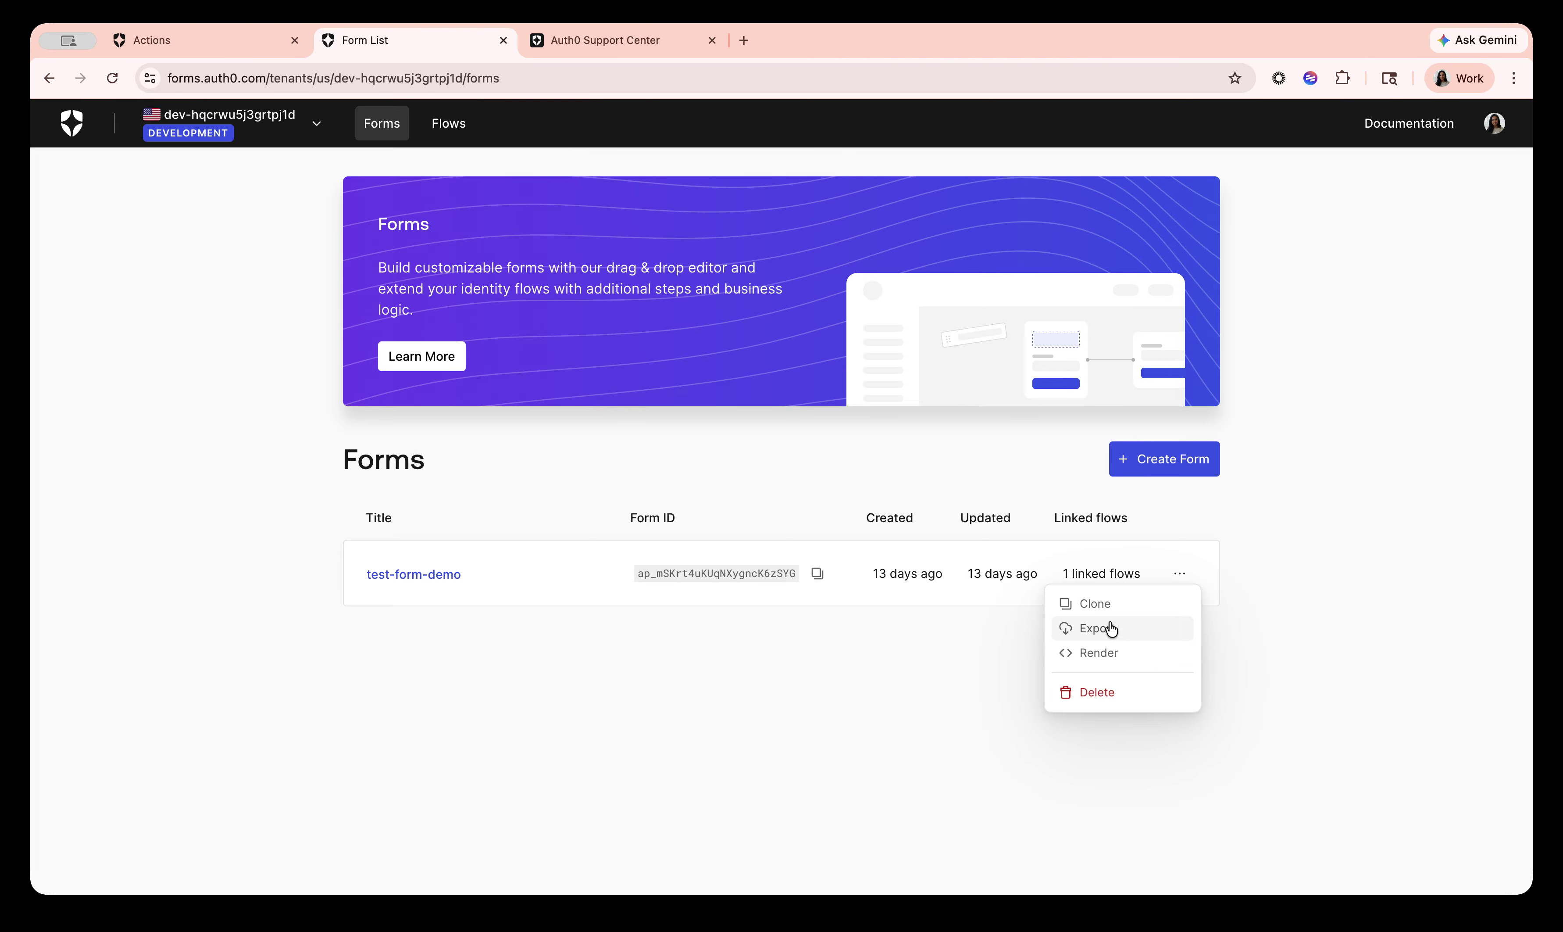
{"action": "left_click", "coordinate": [511, 453]}
{"action": "left_click", "coordinate": [1178, 575]}
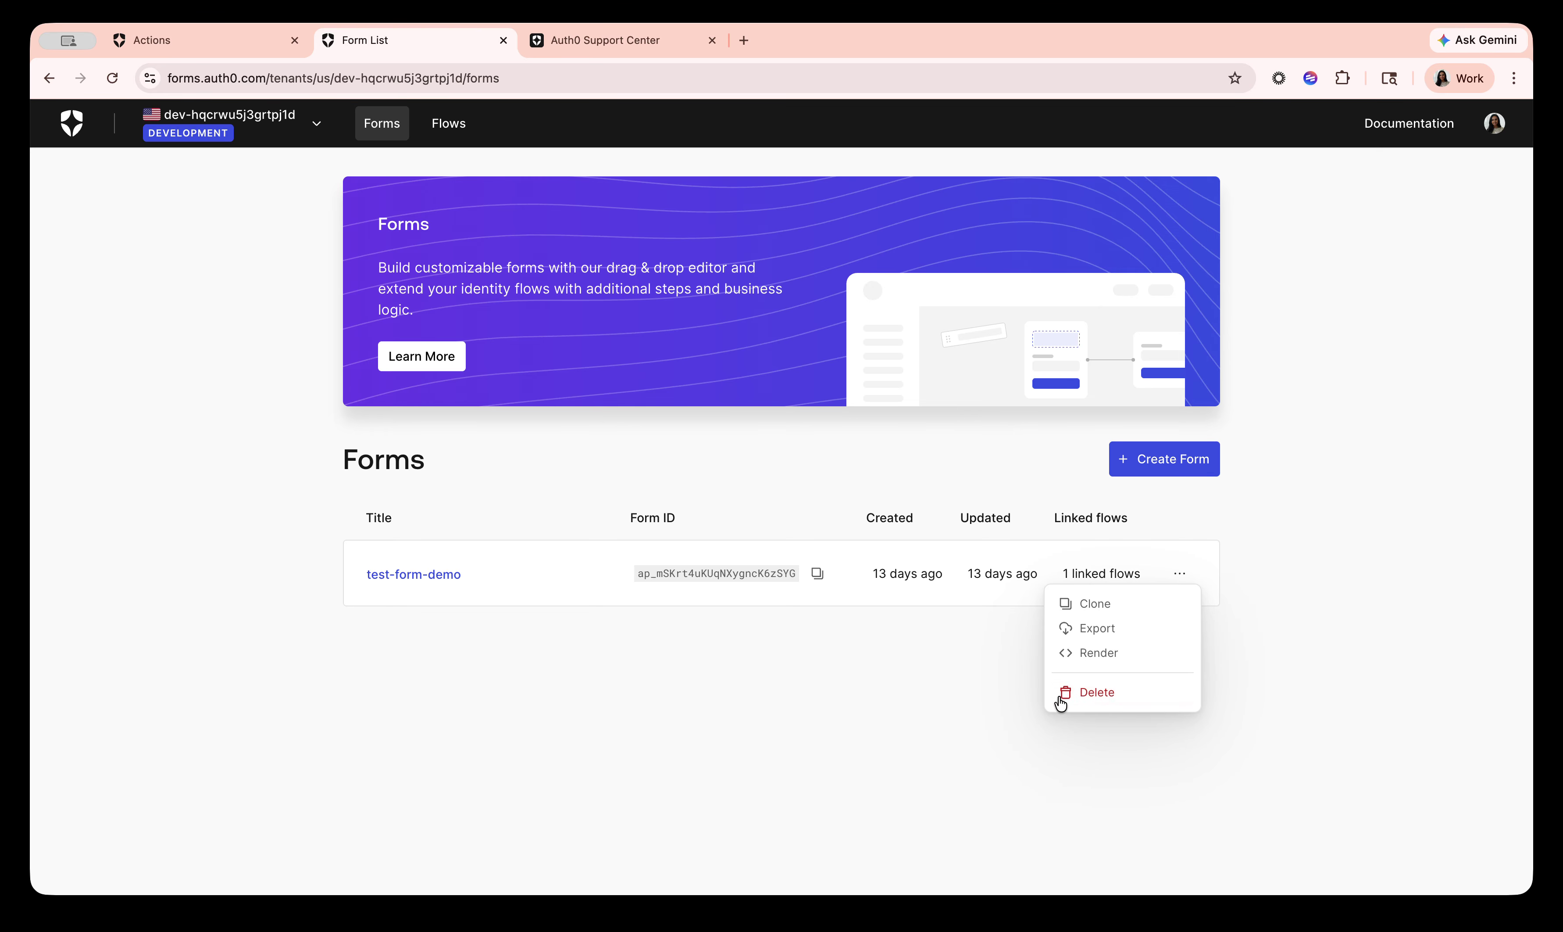
{"action": "left_click", "coordinate": [251, 290]}
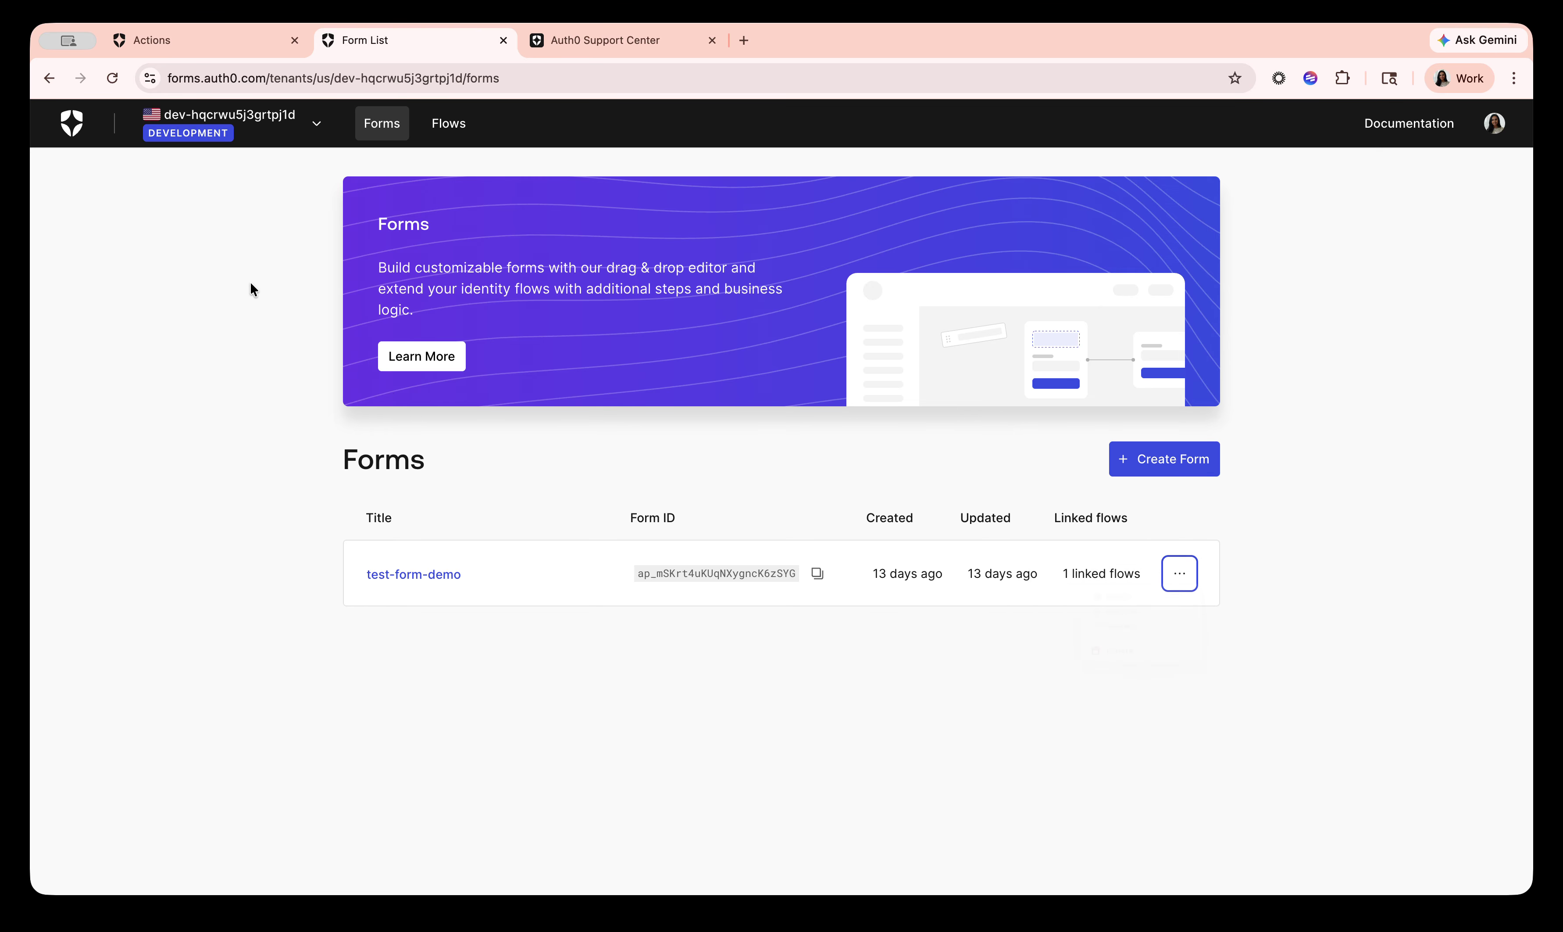
{"action": "left_click", "coordinate": [172, 50]}
{"action": "scroll", "coordinate": [565, 453], "scroll_direction": "down", "scroll_amount": 1}
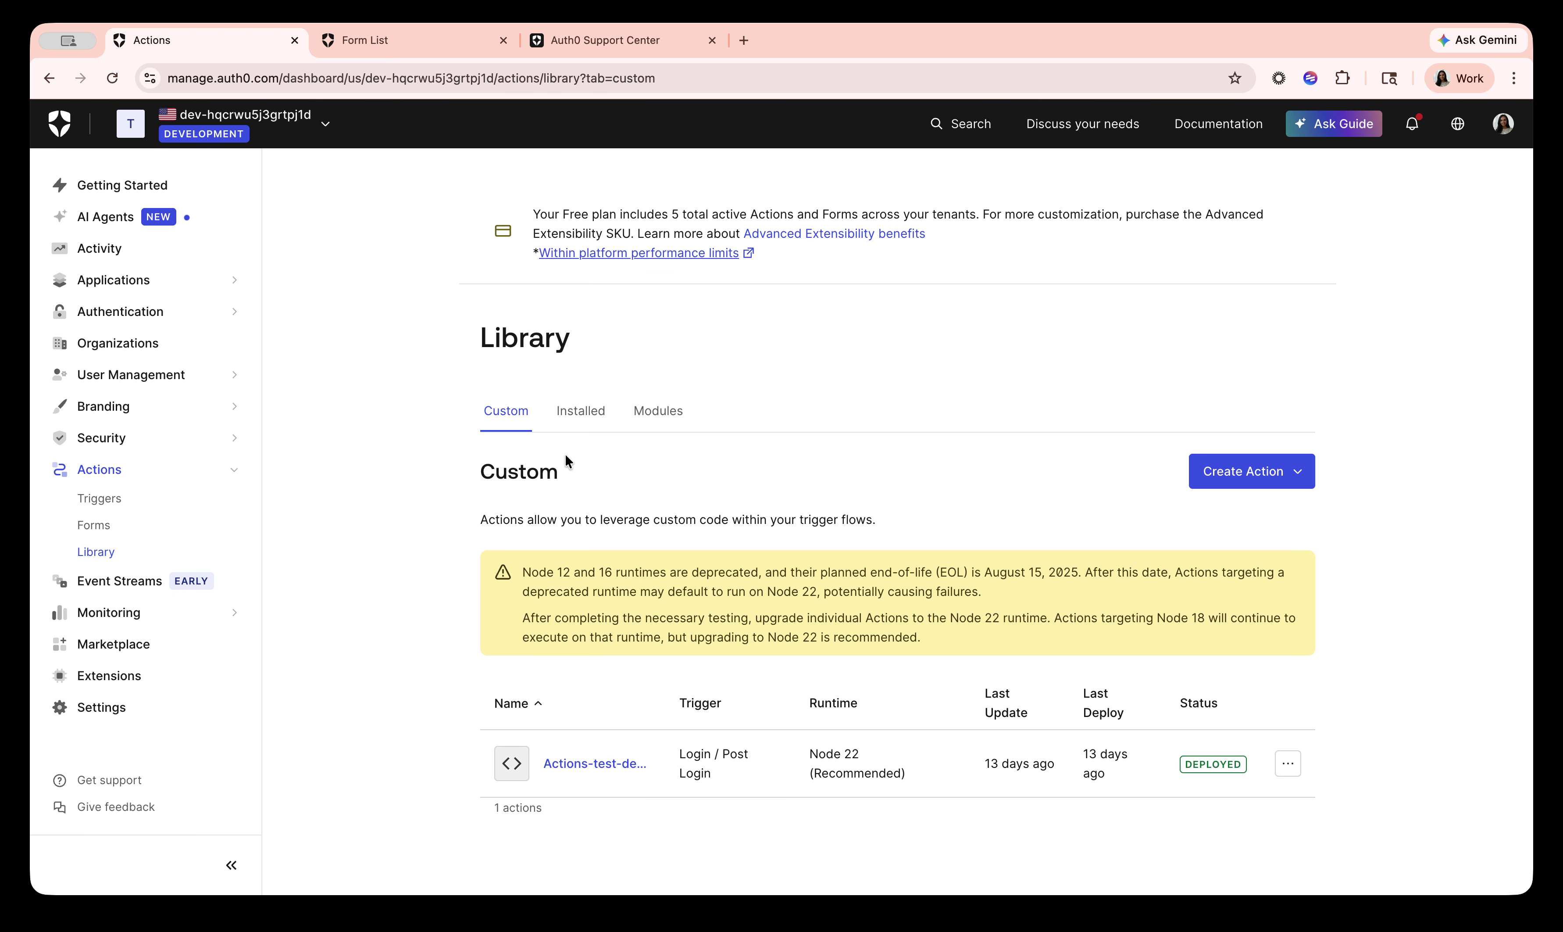